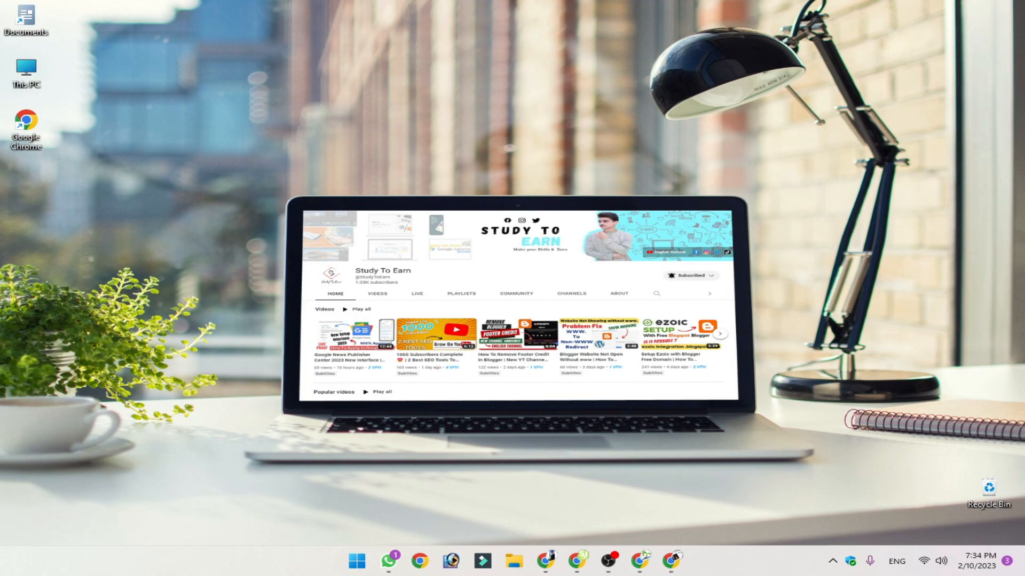
# - Switch to the Chrome window with the Colab notebook for the Google Indexing API and glance through its steps
pyautogui.click(640, 560)
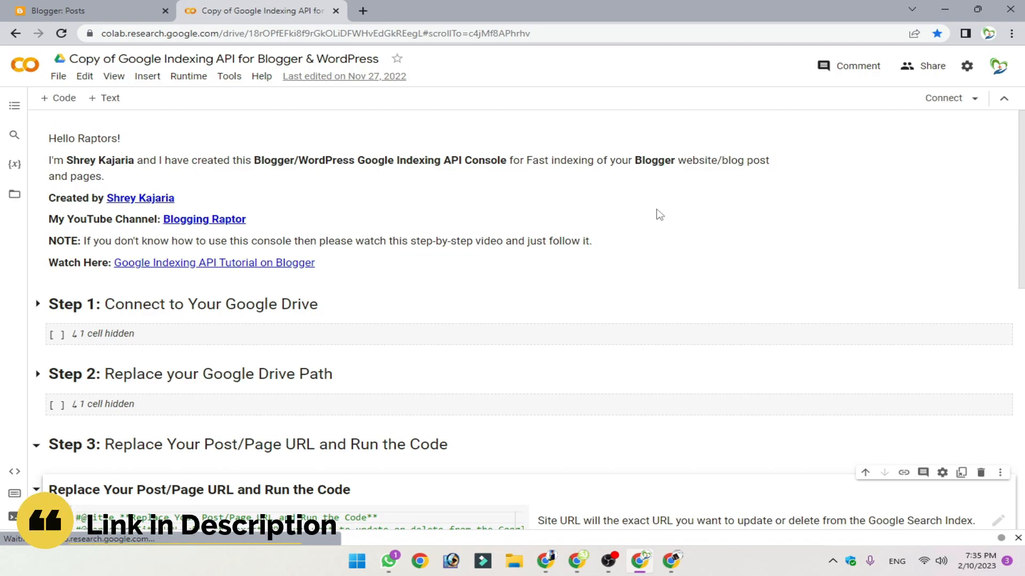
pyautogui.scroll(-2, 512, 218)
pyautogui.scroll(3, 558, 268)
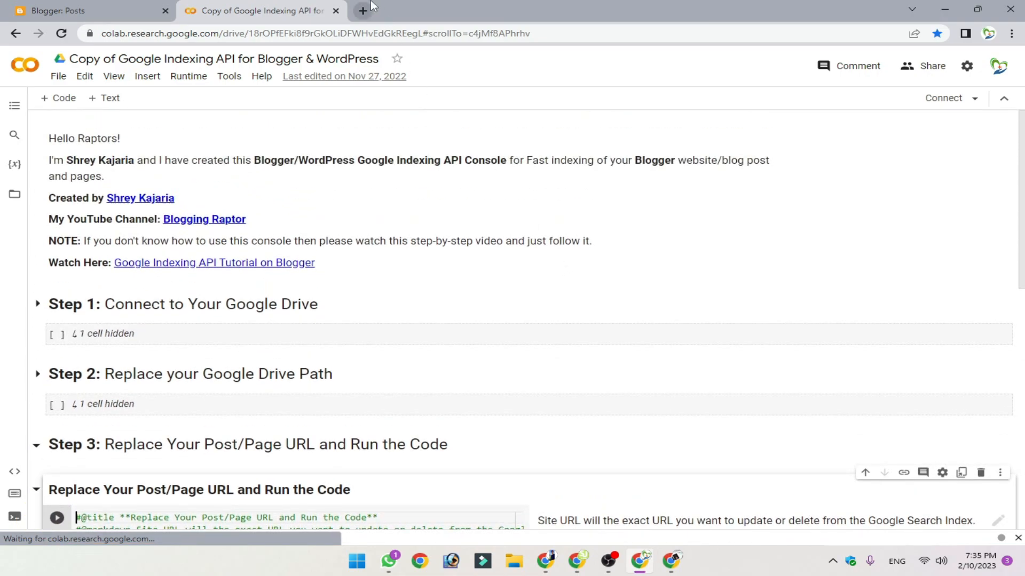
# - Search Google for "google api console" in a new tab and open the Google Developer Console
pyautogui.hotkey('ctrl', 't')
pyautogui.click(504, 267)
pyautogui.write('google api')
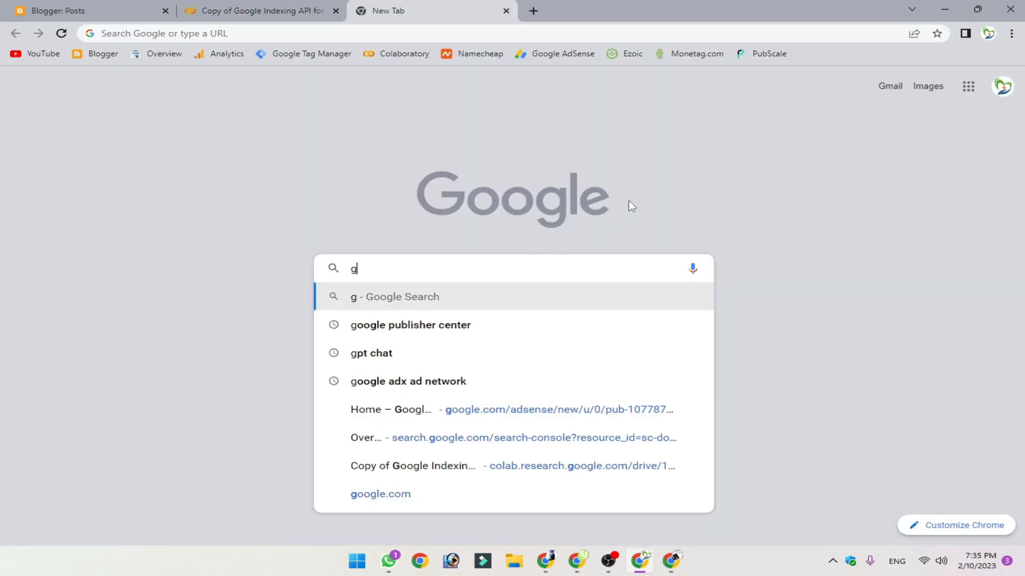
pyautogui.press('Down')
pyautogui.press('Return')
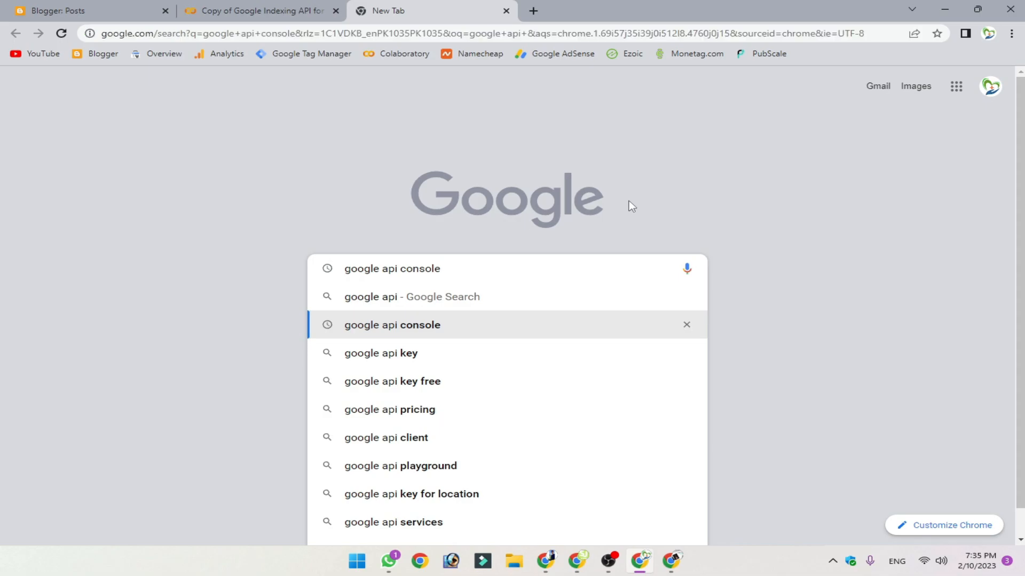
pyautogui.scroll(-1, 338, 298)
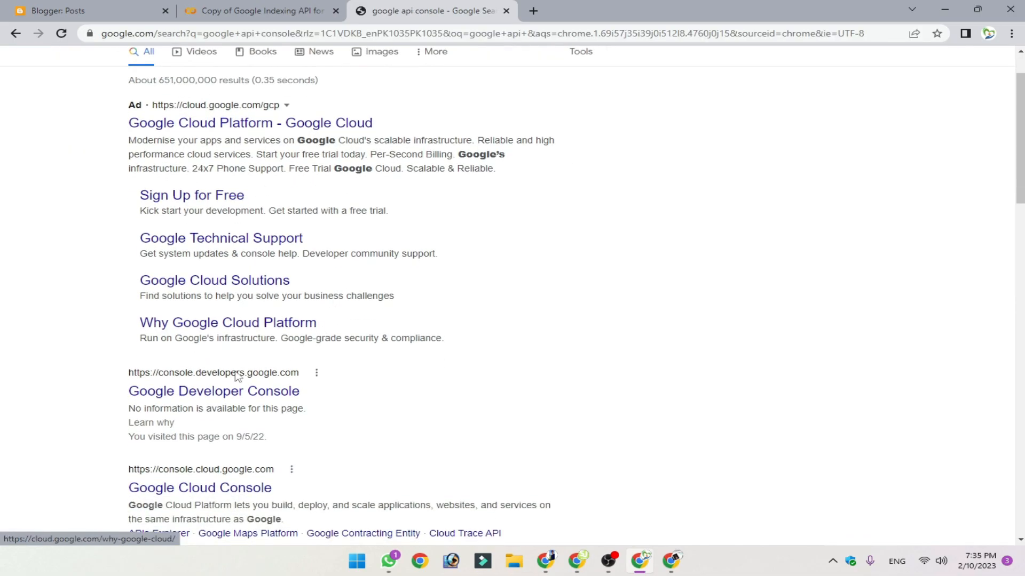
pyautogui.click(258, 404)
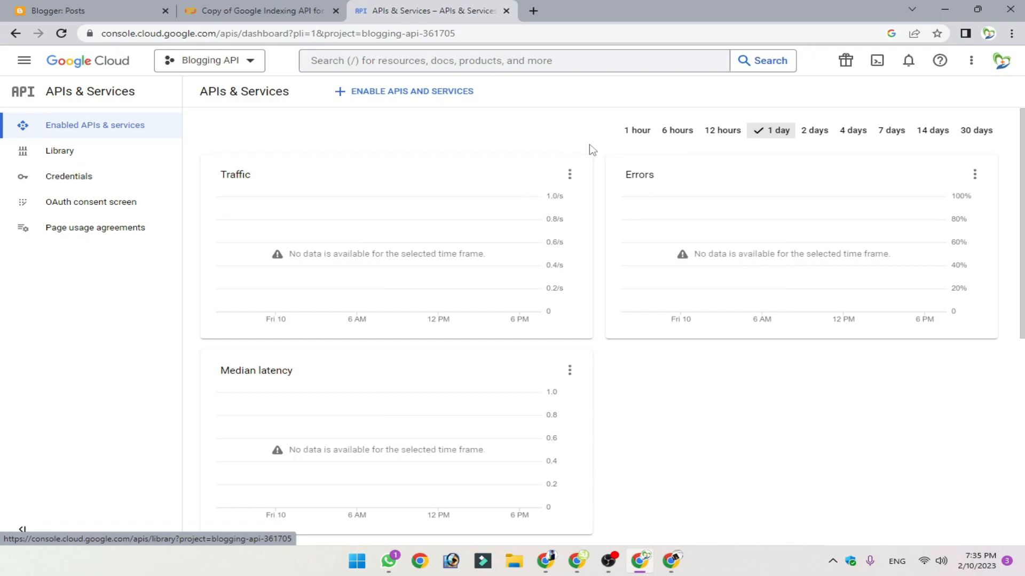
# - Return to the Colab notebook and review its steps from beginning to end
pyautogui.click(311, 9)
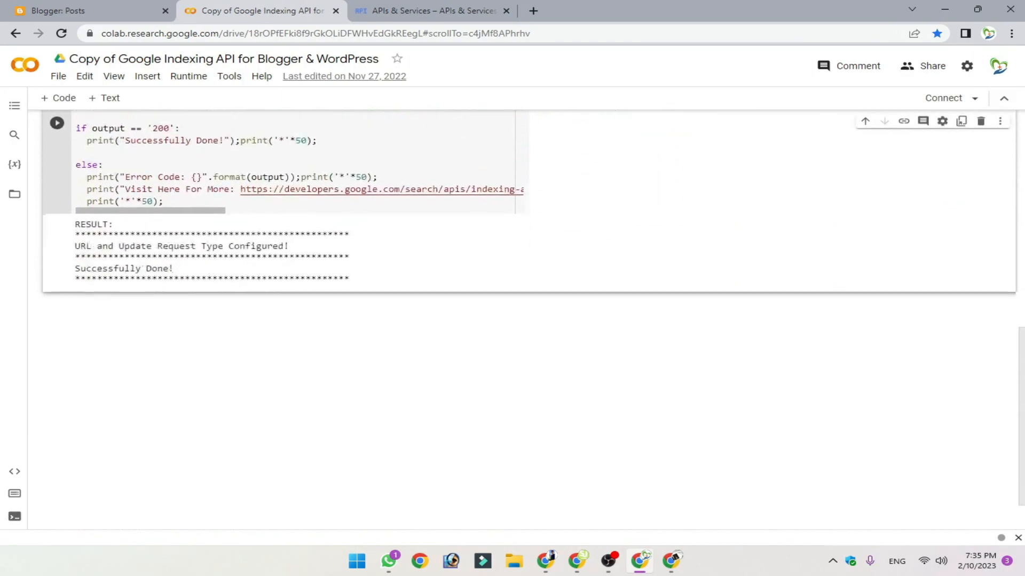
pyautogui.scroll(3, 528, 320)
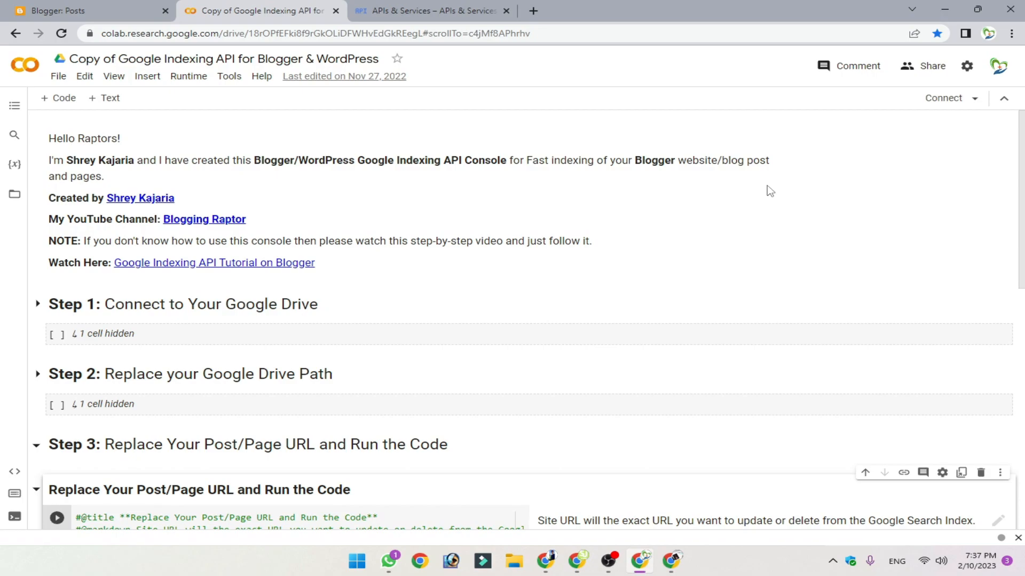
pyautogui.scroll(-5, 747, 369)
pyautogui.scroll(5, 758, 342)
# - Switch to the WordPress Add Plugins page in the other Chrome window and examine the "instant indexing" plugin search
pyautogui.click(578, 562)
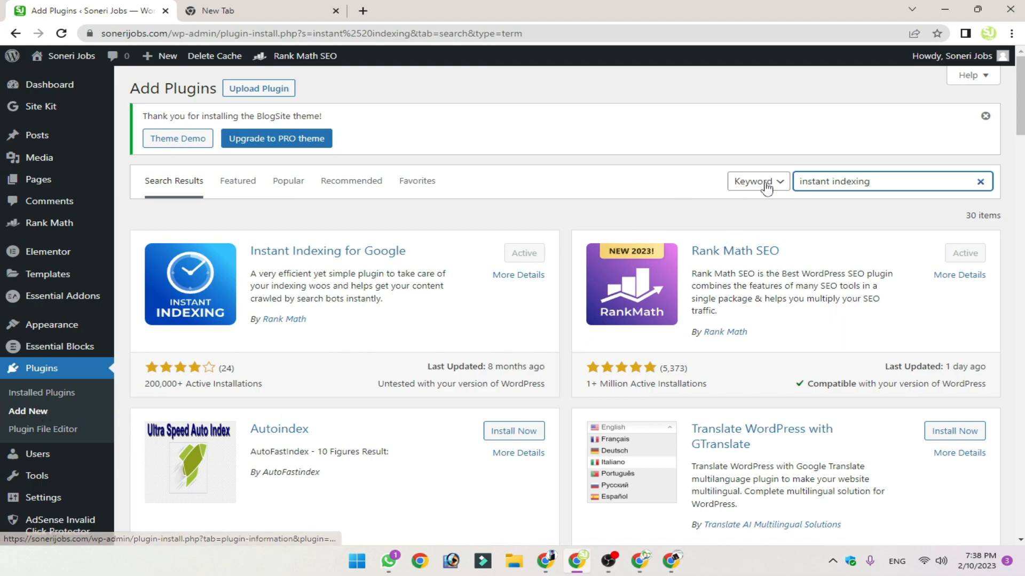
pyautogui.moveTo(902, 181); pyautogui.dragTo(793, 176)
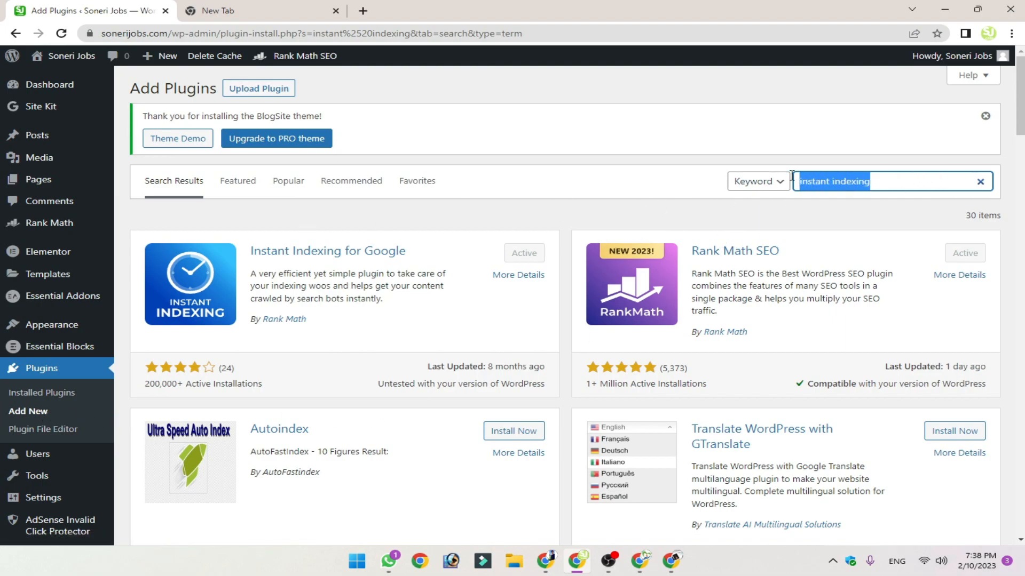
pyautogui.moveTo(907, 184); pyautogui.dragTo(775, 187)
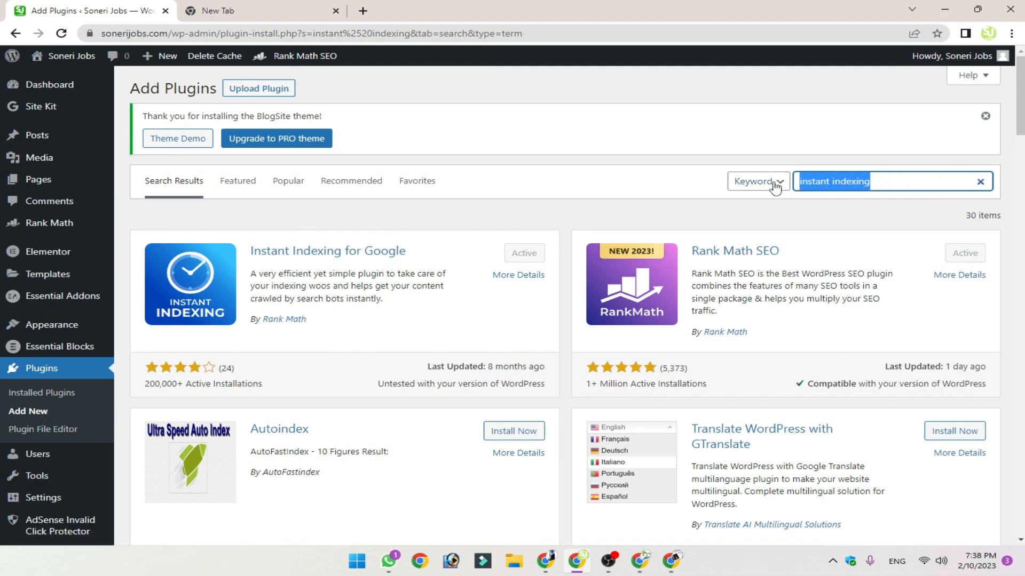
pyautogui.click(865, 195)
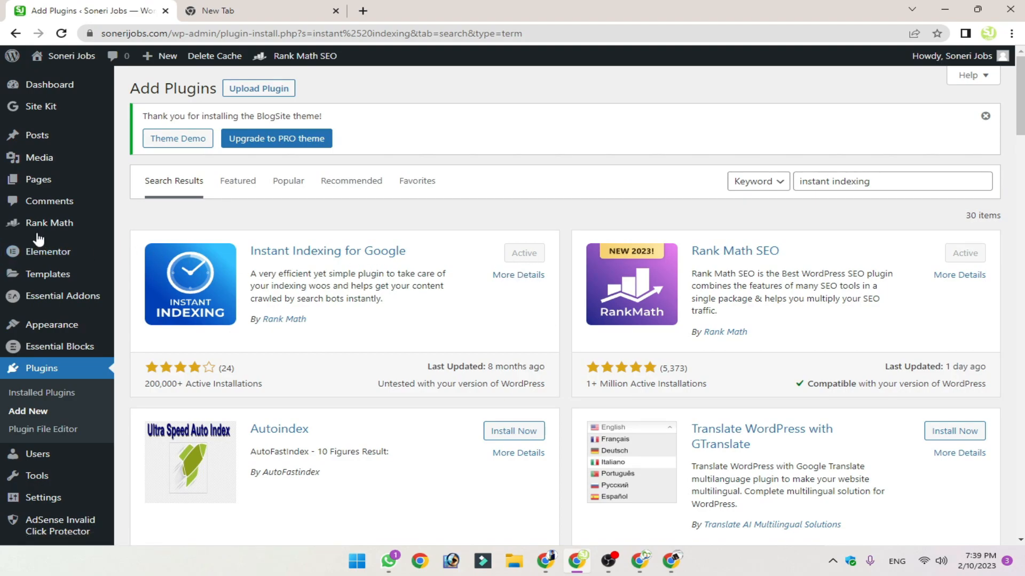
# - Open Rank Math's Instant Indexing page and examine the Google JSON Key in the Google API settings
pyautogui.moveTo(38, 234)
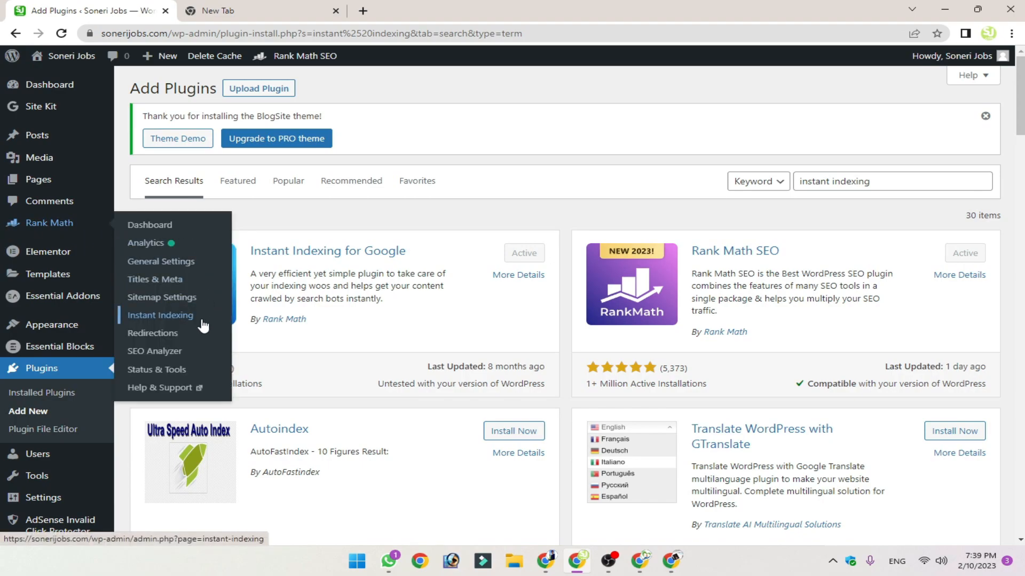
pyautogui.click(182, 318)
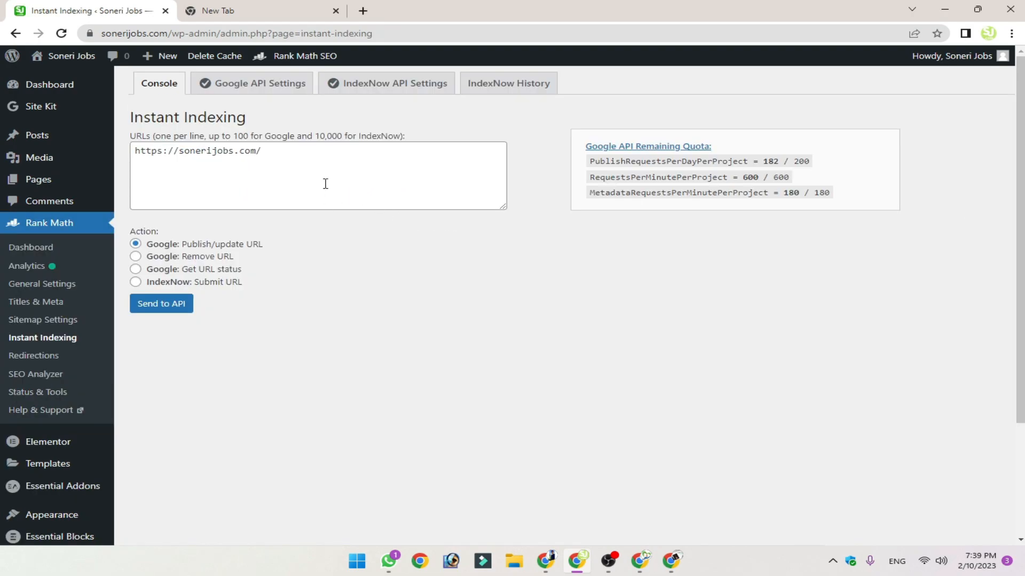
pyautogui.click(271, 97)
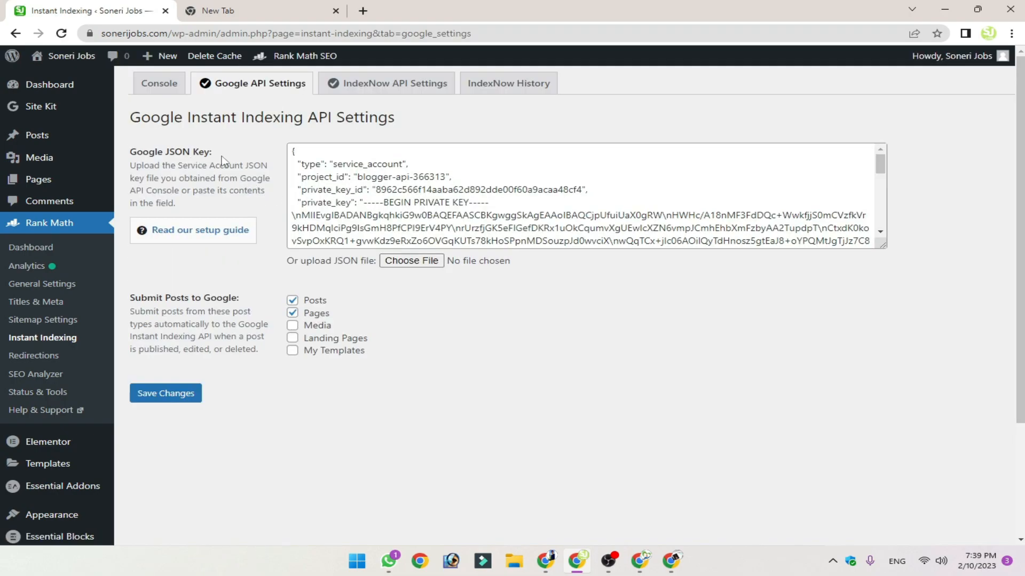
pyautogui.moveTo(213, 152); pyautogui.dragTo(132, 155)
pyautogui.click(237, 151)
pyautogui.scroll(-5, 492, 219)
pyautogui.scroll(5, 491, 216)
pyautogui.scroll(-8, 480, 202)
pyautogui.scroll(4, 464, 224)
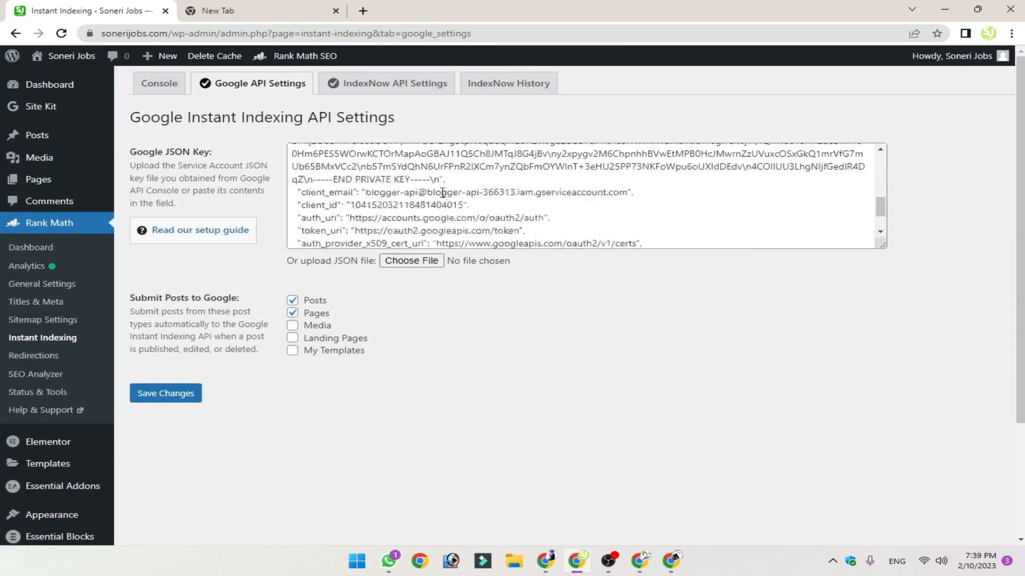
pyautogui.scroll(8, 444, 193)
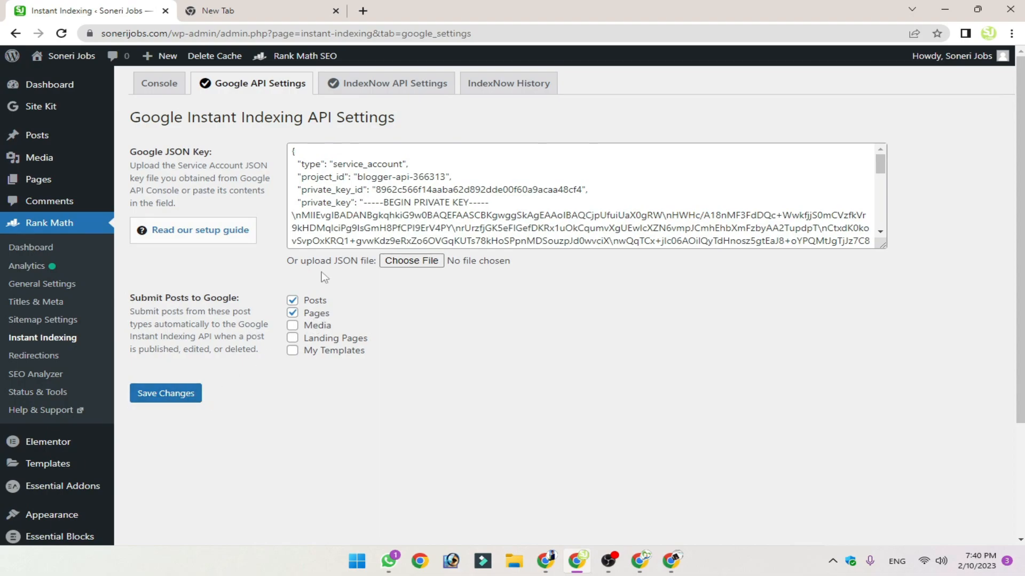
# - Open the IndexNow API settings and review the post types, API key and key location
pyautogui.click(401, 89)
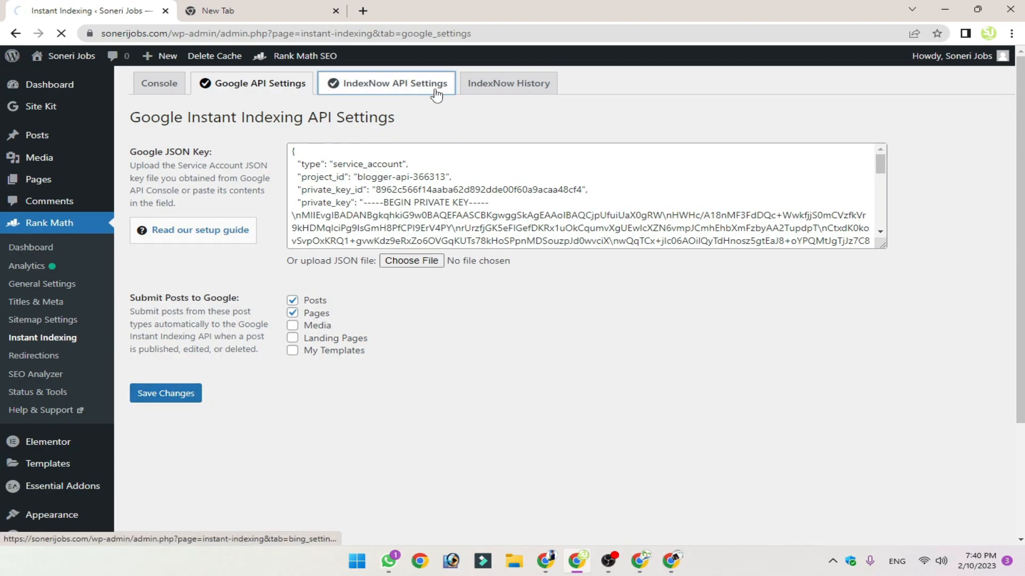
pyautogui.scroll(-1, 405, 160)
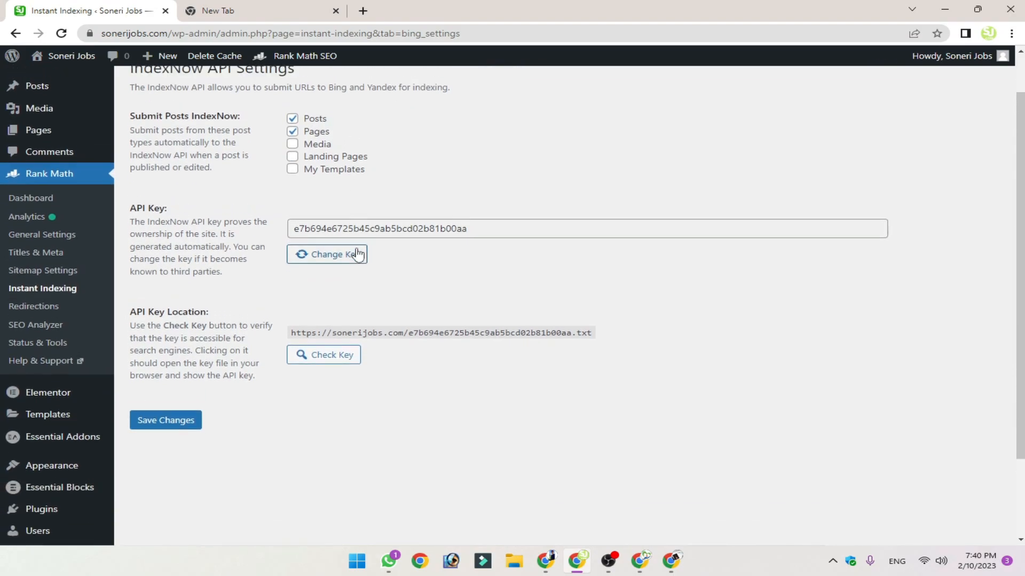
pyautogui.scroll(1, 356, 256)
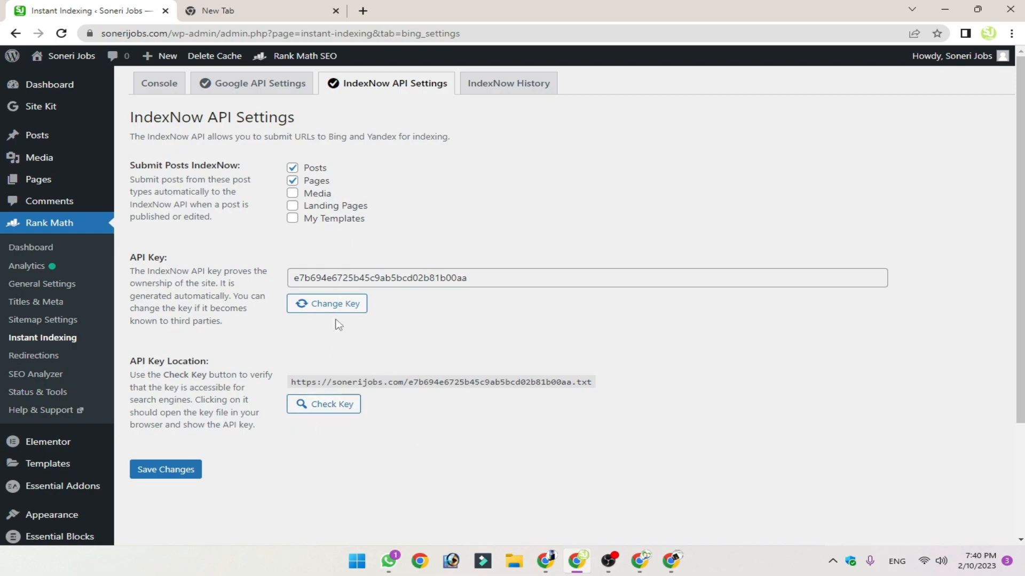
# - Return to the Instant Indexing console and examine the URL entry with the Google: Publish/update URL action chosen
pyautogui.click(170, 88)
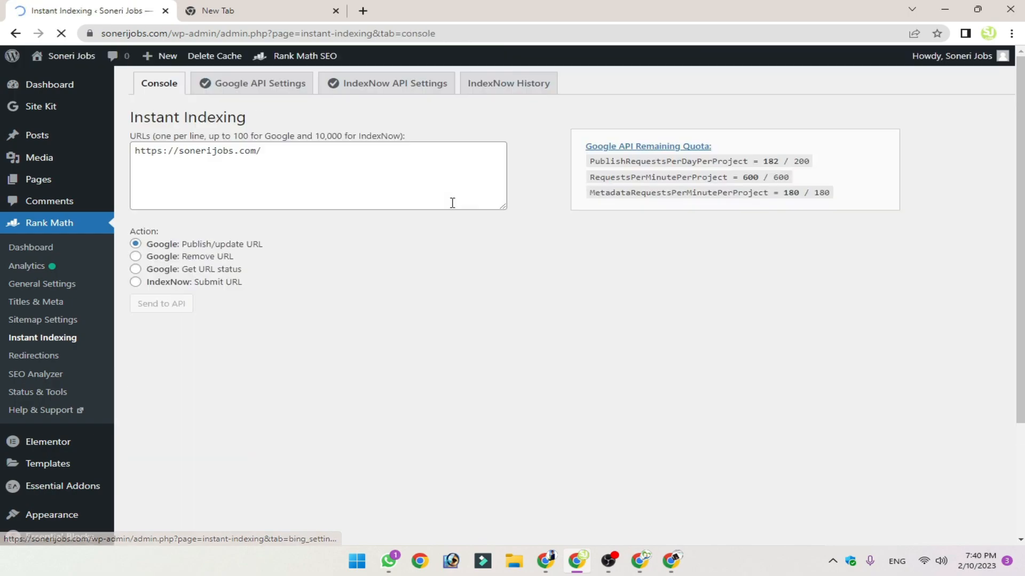
pyautogui.moveTo(312, 154); pyautogui.dragTo(101, 155)
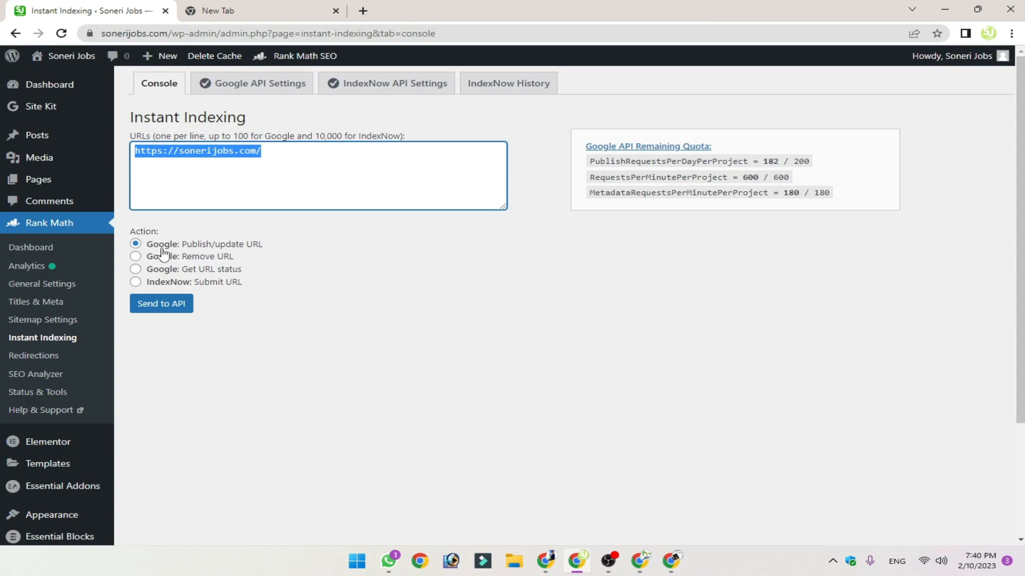
pyautogui.click(145, 247)
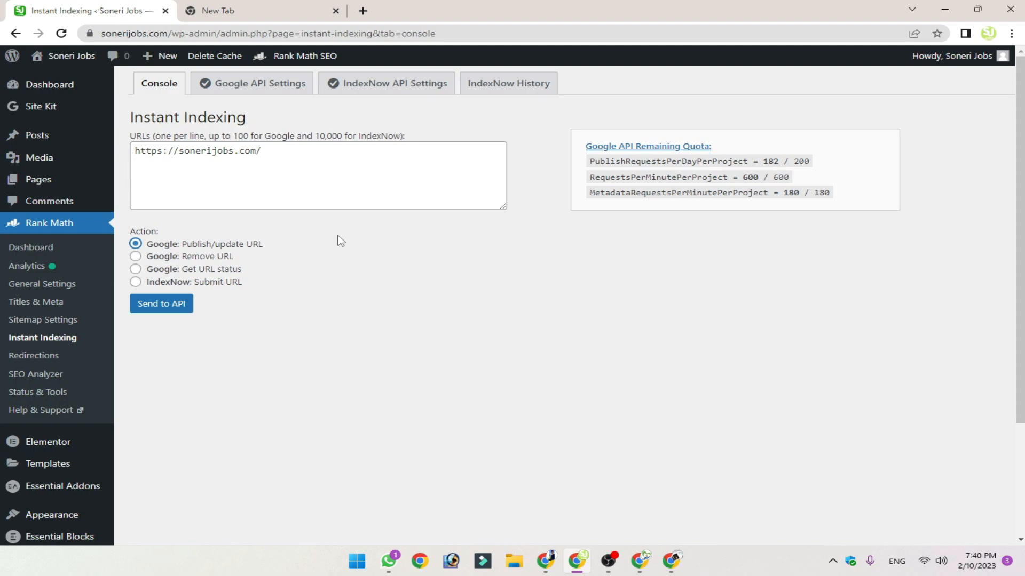
pyautogui.moveTo(283, 151); pyautogui.dragTo(143, 166)
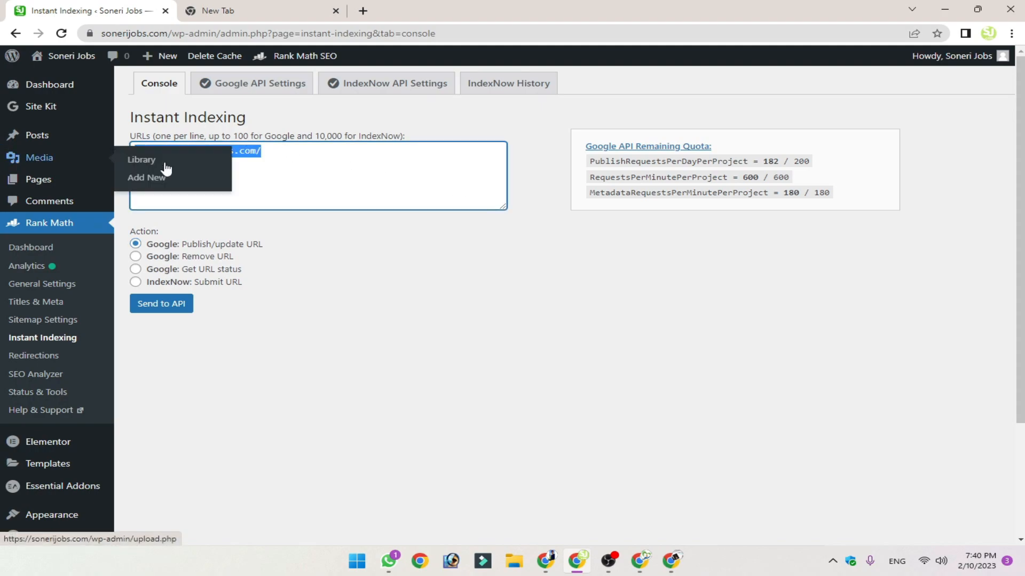
pyautogui.click(288, 152)
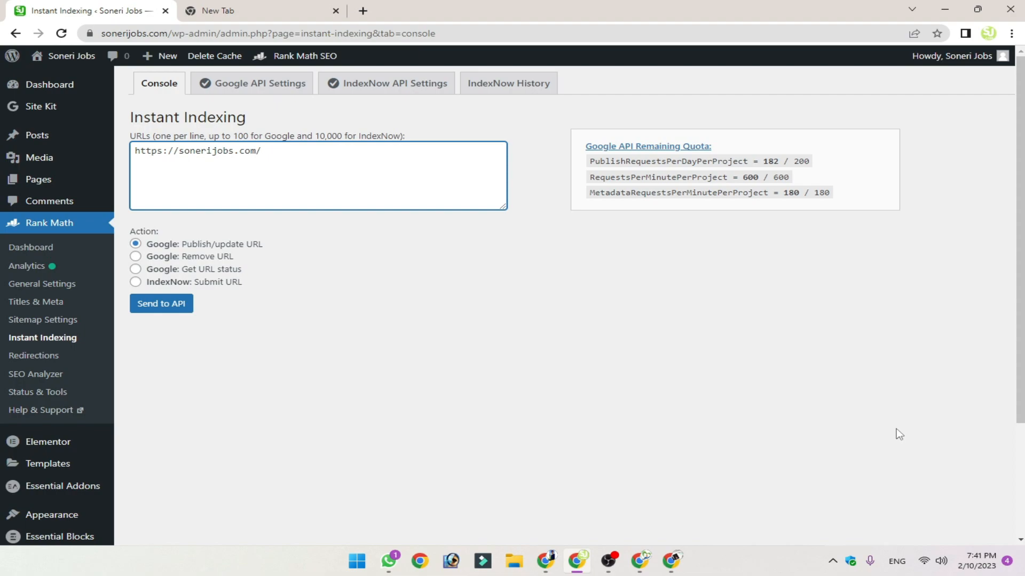
# - Minimize the WordPress window, expand Step 1 in the Colab notebook and run the Connect Your Google Drive cell
pyautogui.click(945, 12)
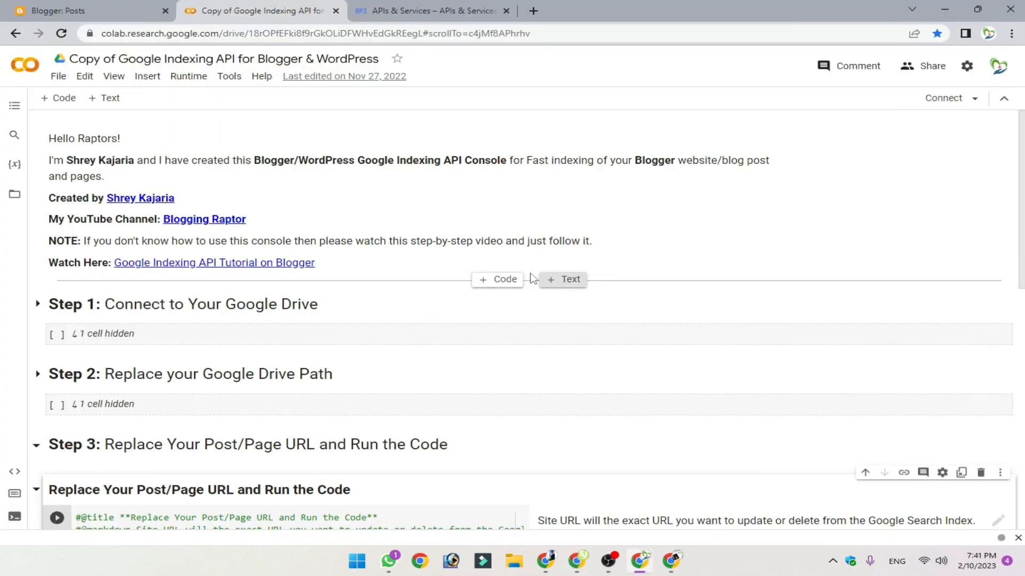
pyautogui.scroll(-2, 620, 268)
pyautogui.scroll(1, 409, 263)
pyautogui.scroll(-1, 105, 205)
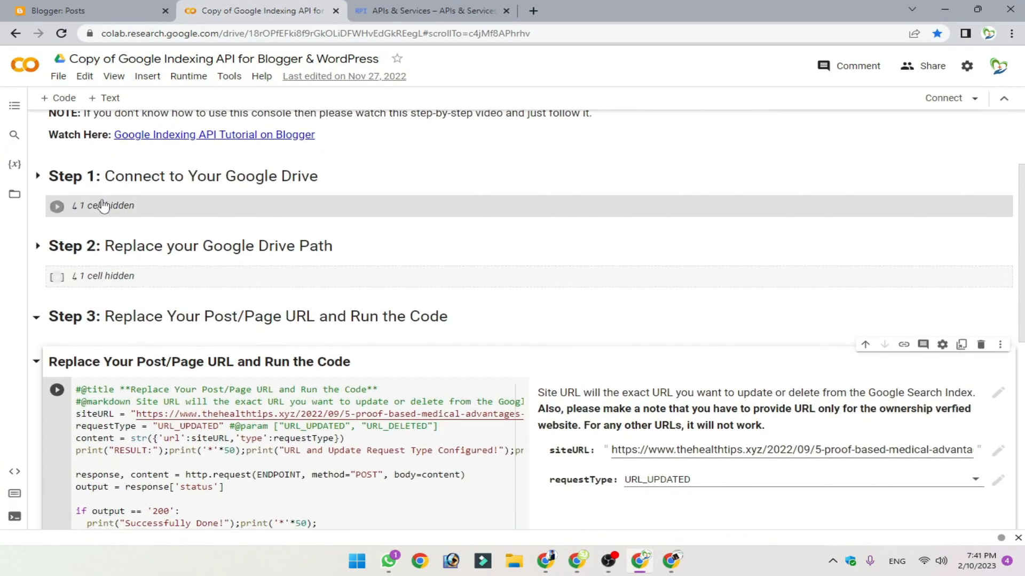
pyautogui.click(142, 211)
pyautogui.click(56, 250)
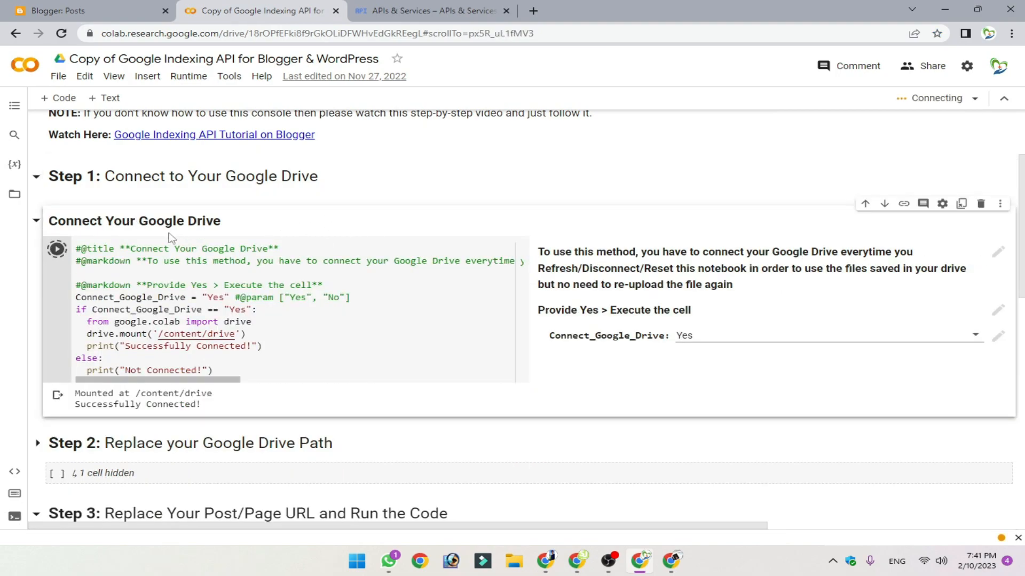
pyautogui.moveTo(63, 222); pyautogui.dragTo(292, 198)
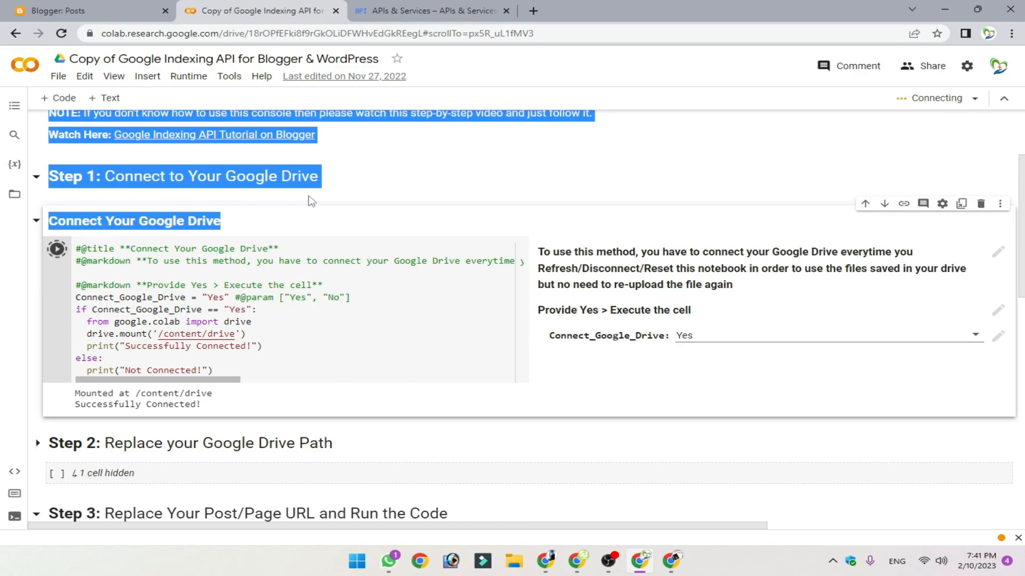
pyautogui.click(292, 197)
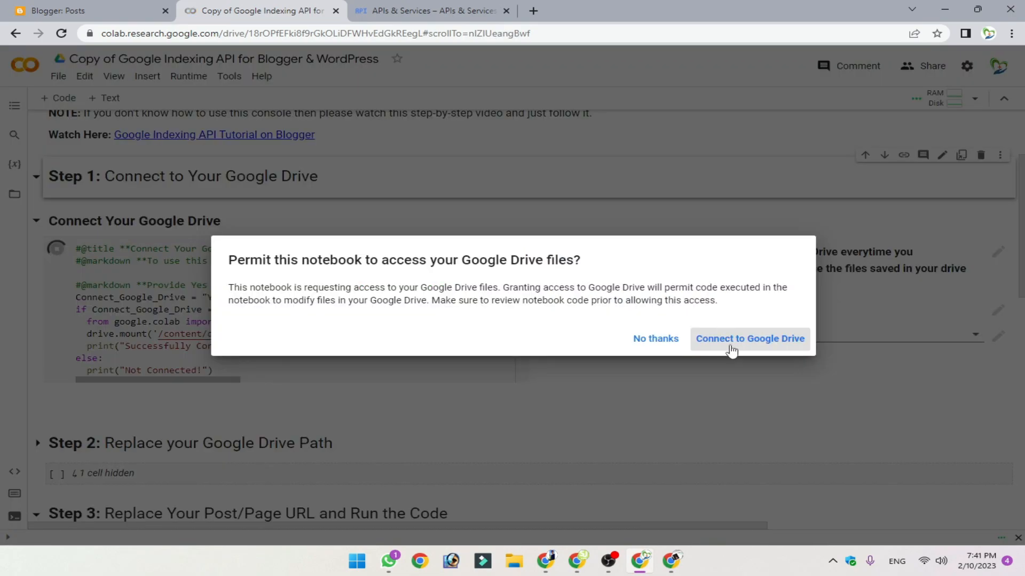
# - Grant the notebook access to Google Drive using The Health Tips account and let the cell finish running
pyautogui.click(781, 342)
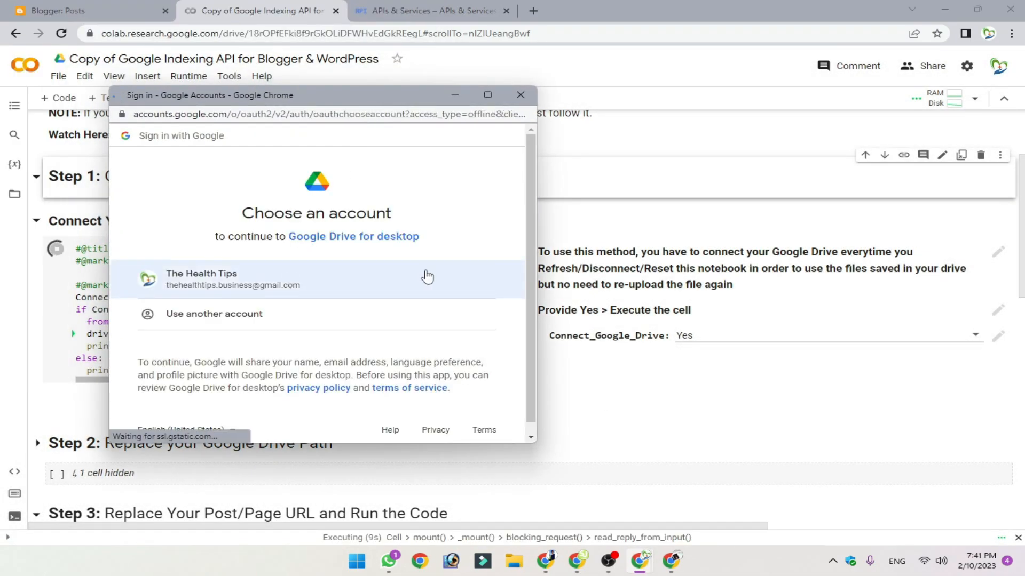
pyautogui.click(297, 279)
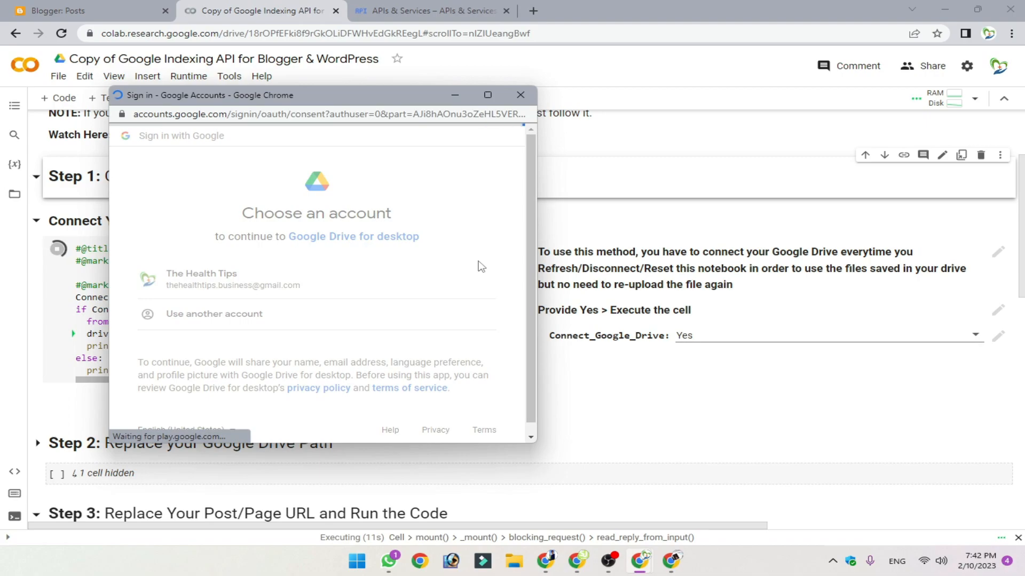
pyautogui.scroll(-5, 399, 304)
pyautogui.click(407, 359)
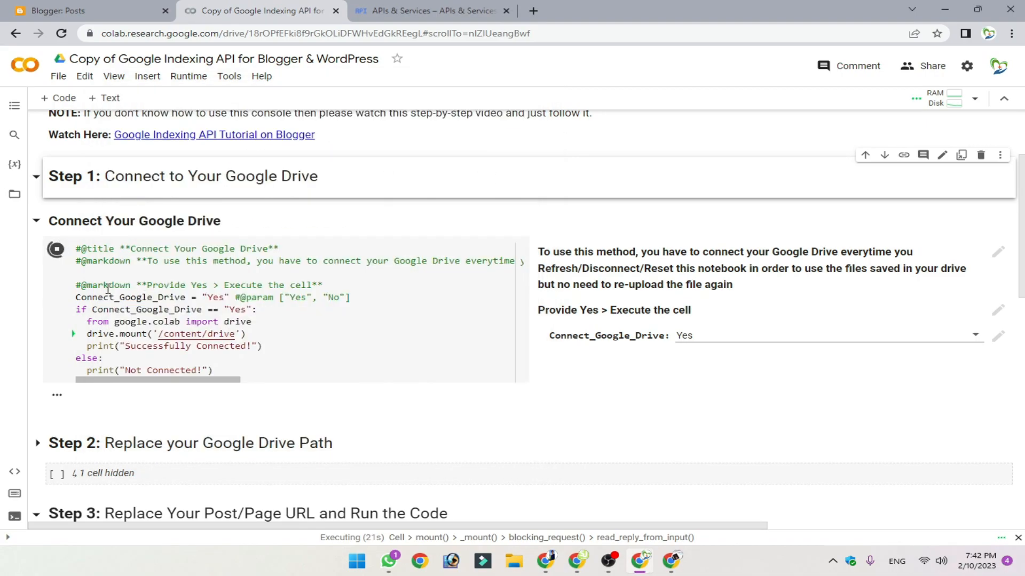
pyautogui.scroll(-1, 117, 353)
pyautogui.scroll(2, 114, 363)
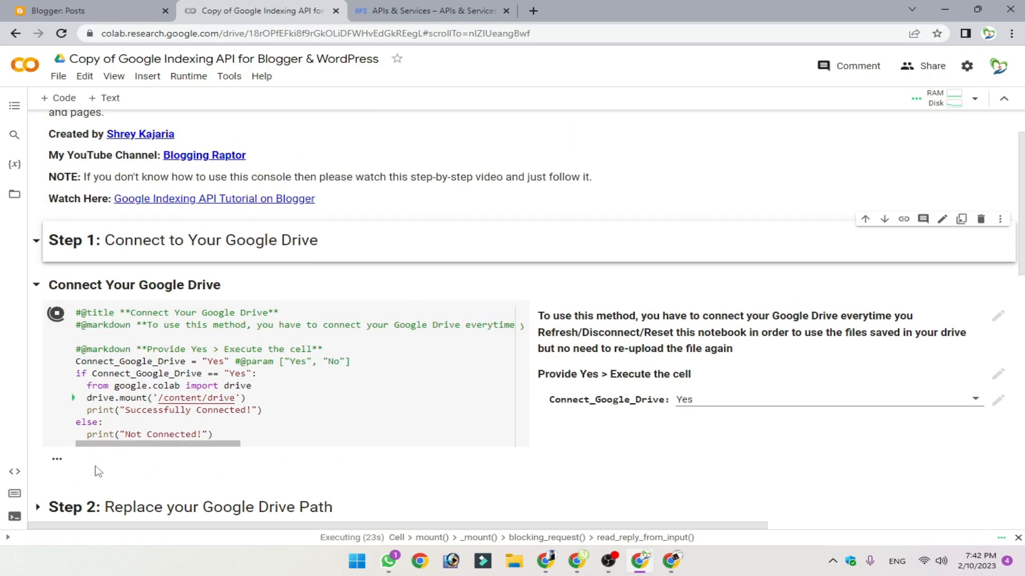
pyautogui.scroll(-1, 96, 468)
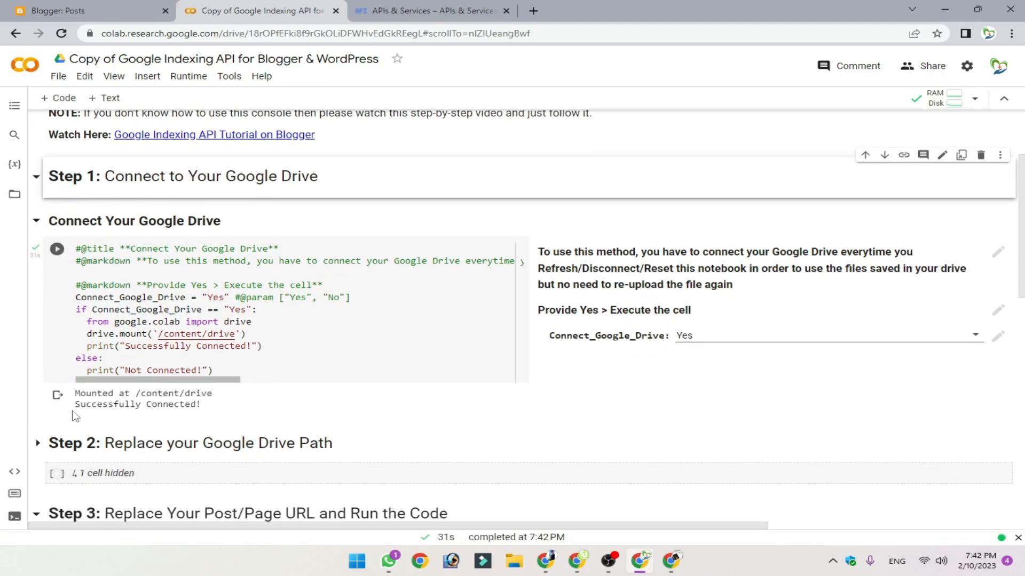
# - Expand Step 2 of the notebook and clear the API_Path value in the Replace your Google Drive Path cell
pyautogui.scroll(-2, 235, 379)
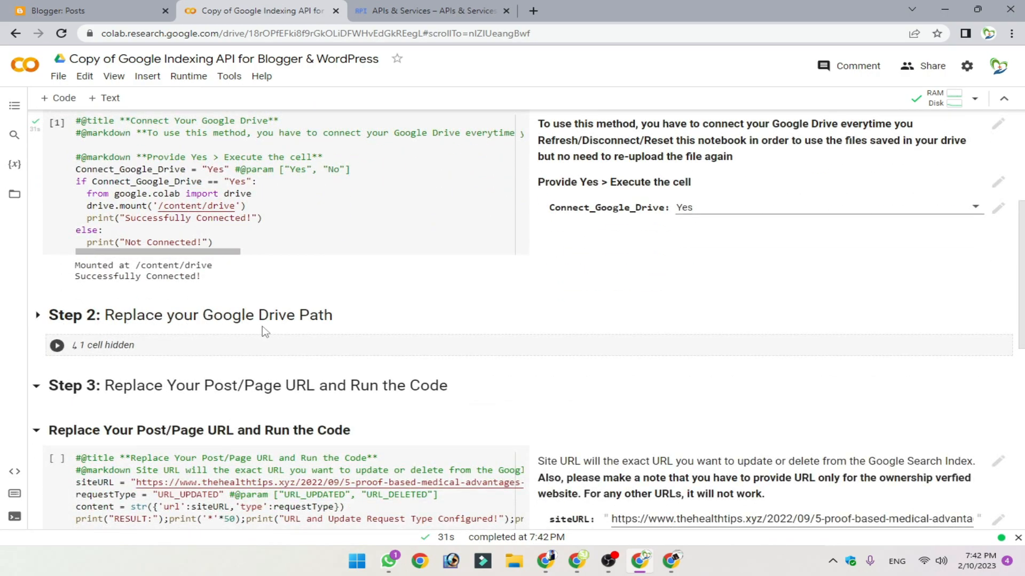
pyautogui.click(317, 344)
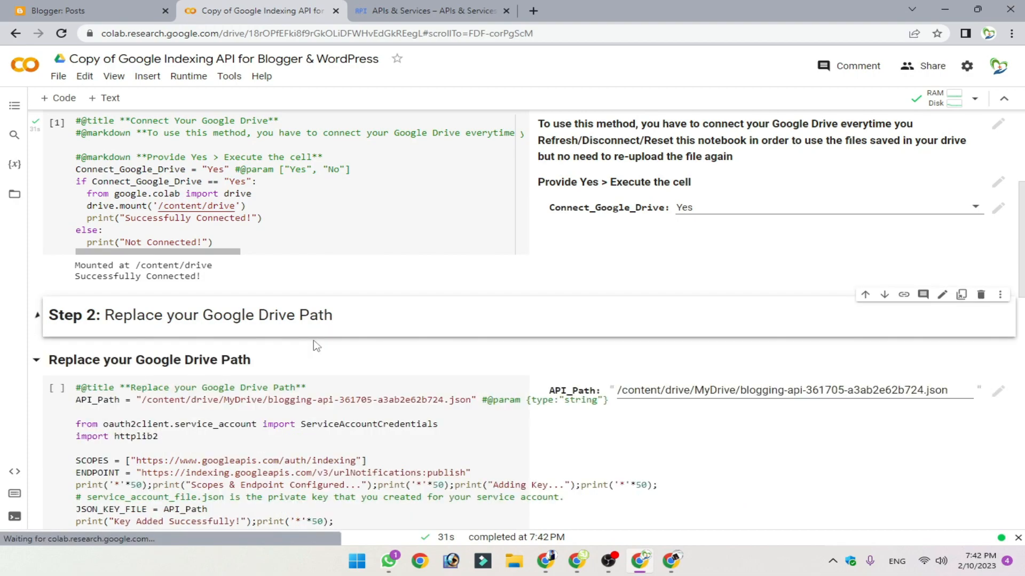
pyautogui.scroll(-2, 614, 368)
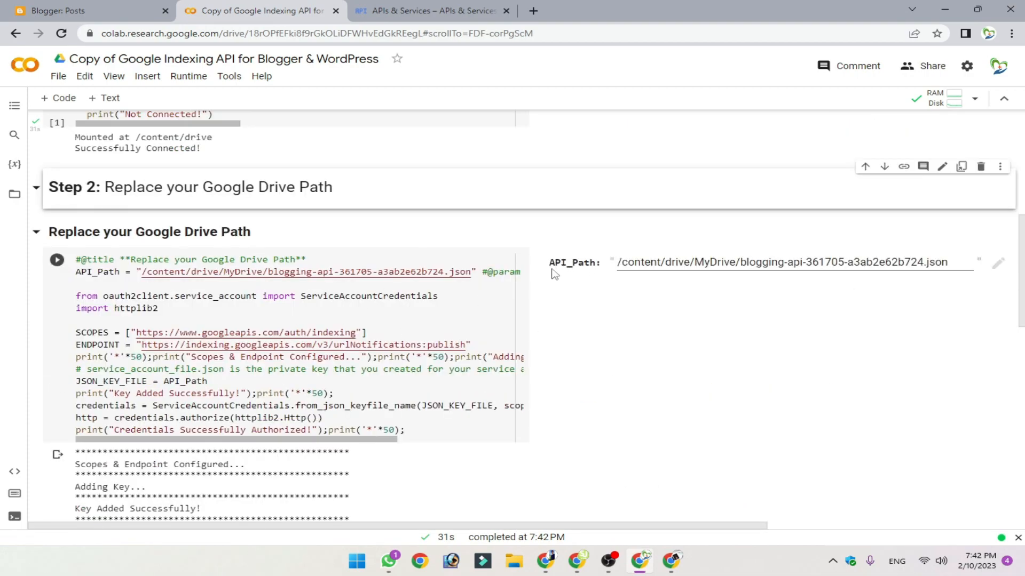
pyautogui.click(713, 265)
pyautogui.hotkey('ctrl', 'a')
pyautogui.press('BackSpace')
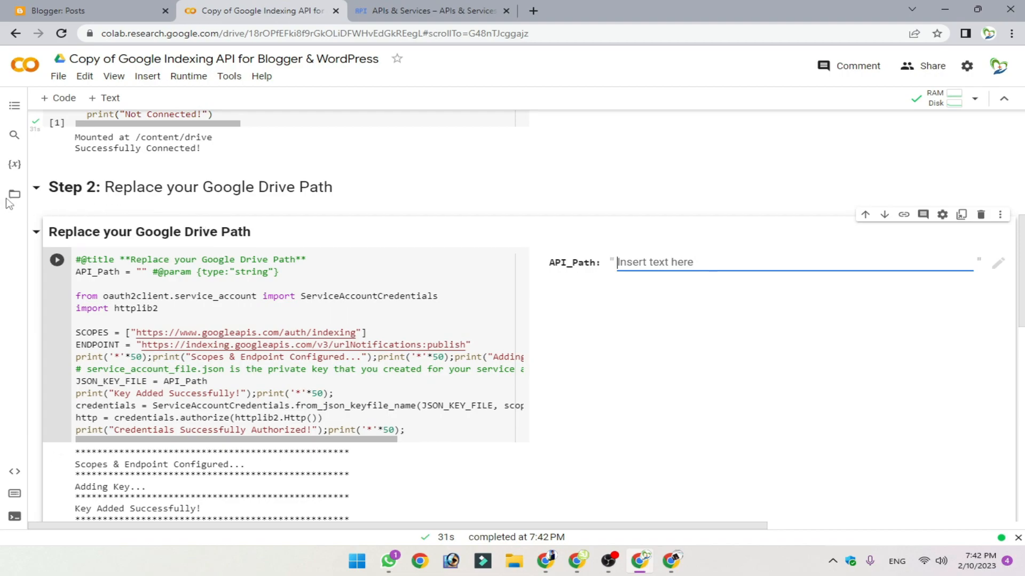
# - Set API_Path to the copied path of blogging-api-361705-a3ab2e62b724.json from the mounted MyDrive folder and run the cell
pyautogui.click(15, 197)
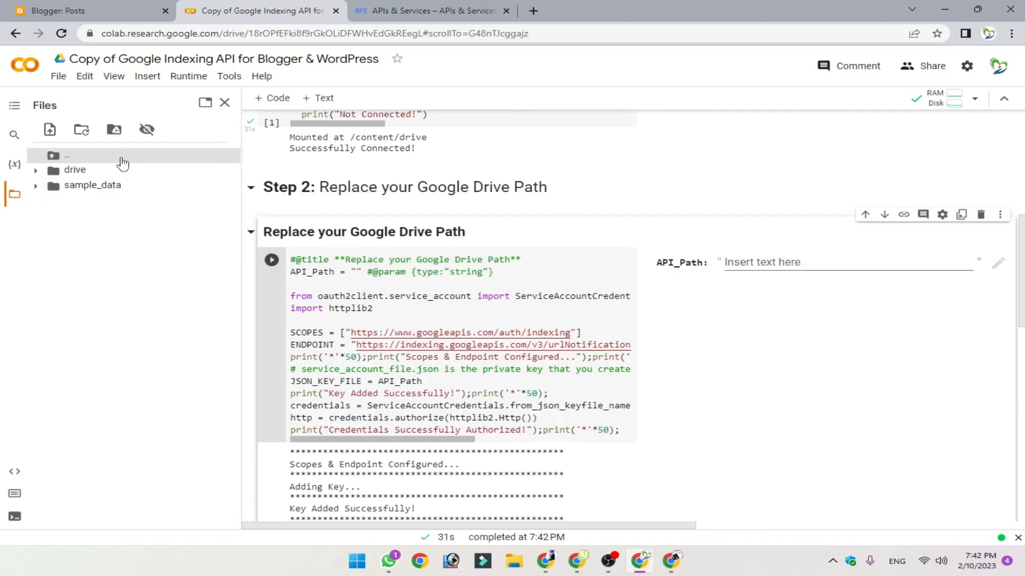
pyautogui.click(70, 171)
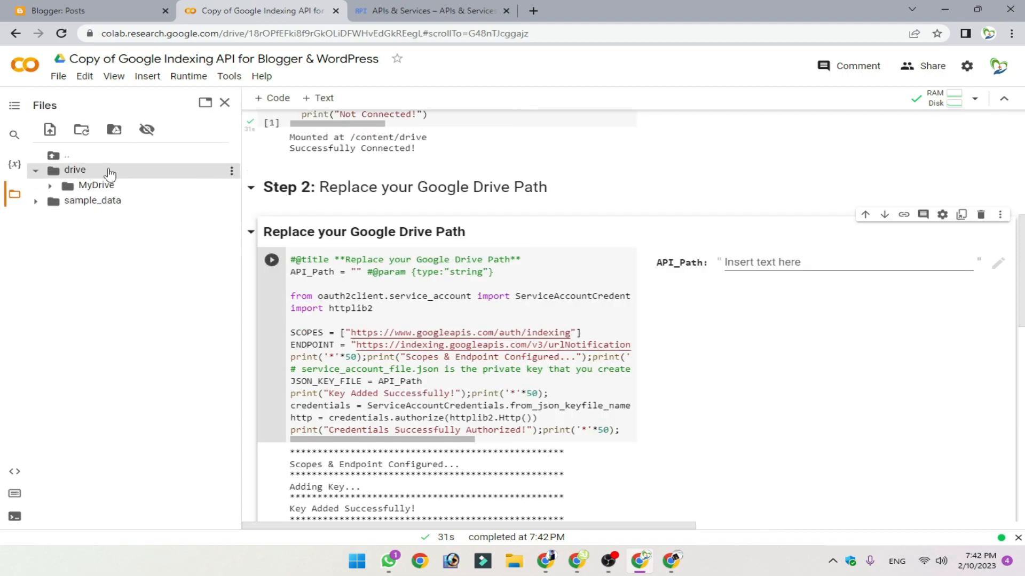
pyautogui.click(107, 186)
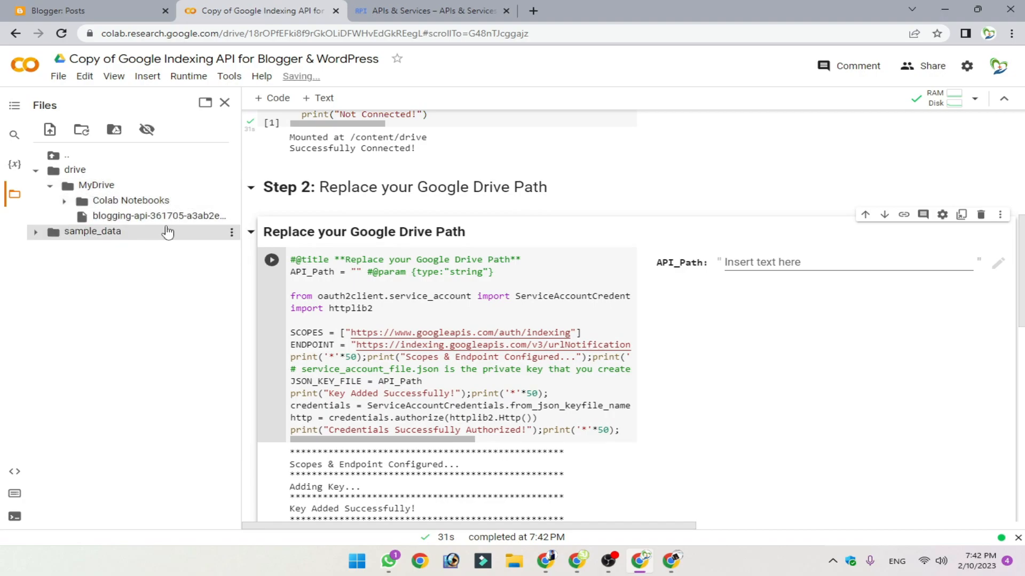
pyautogui.click(233, 218)
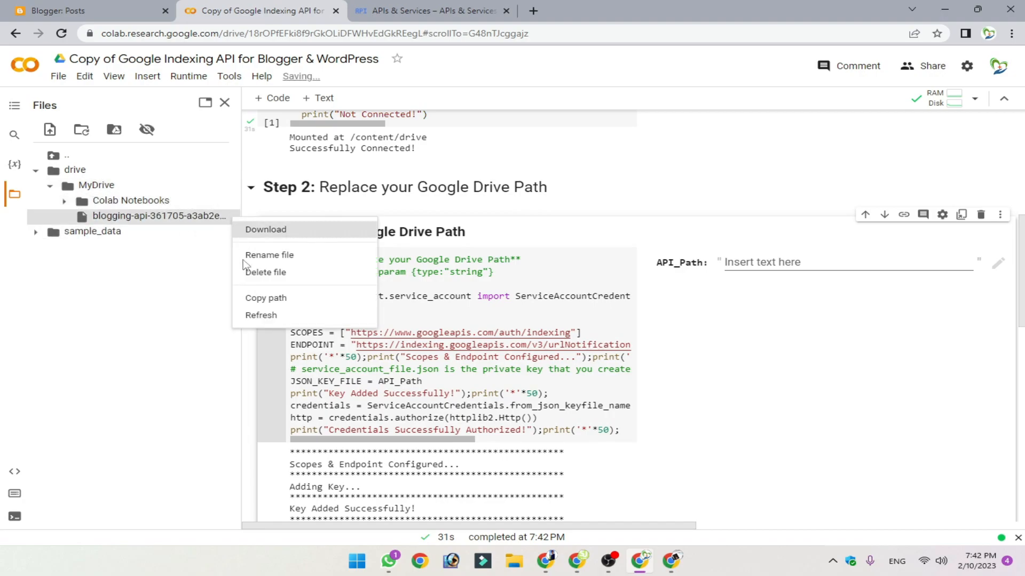
pyautogui.click(271, 297)
pyautogui.click(809, 266)
pyautogui.hotkey('ctrl', 'v')
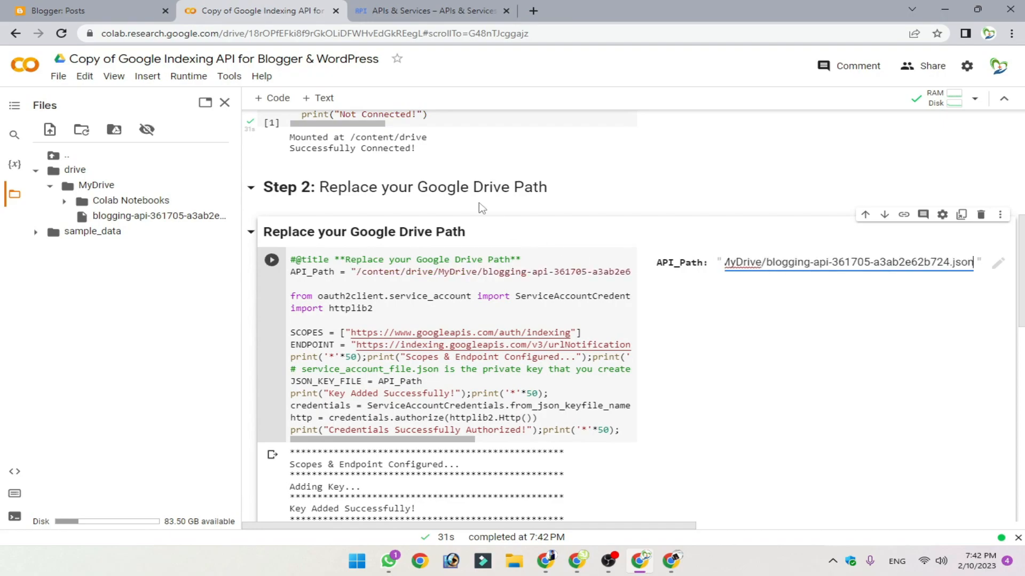
pyautogui.hotkey('ctrl', 'Return')
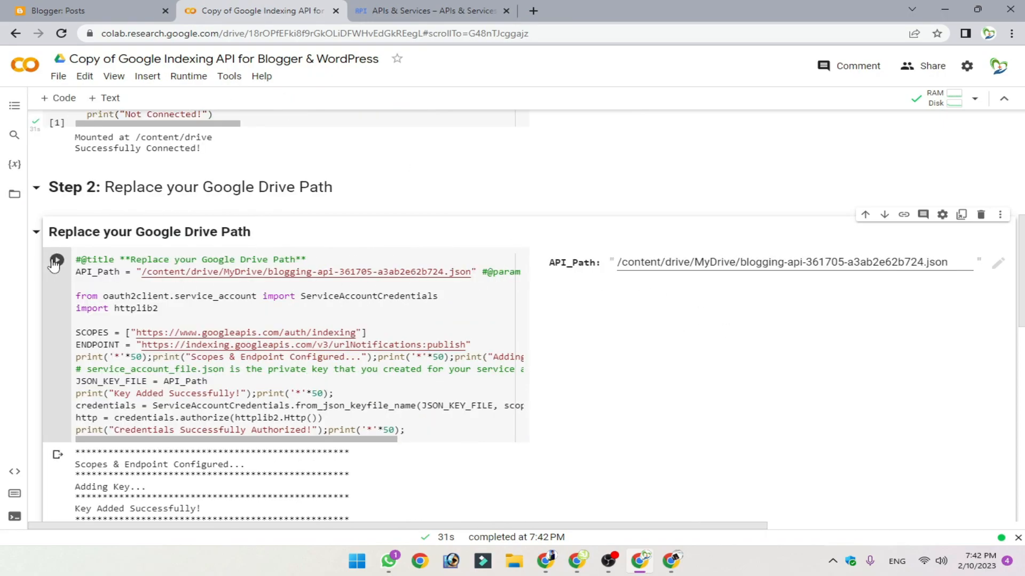
# - Examine the output of the Replace your Google Drive Path cell and the Step 3 post URL section
pyautogui.scroll(-1, 648, 331)
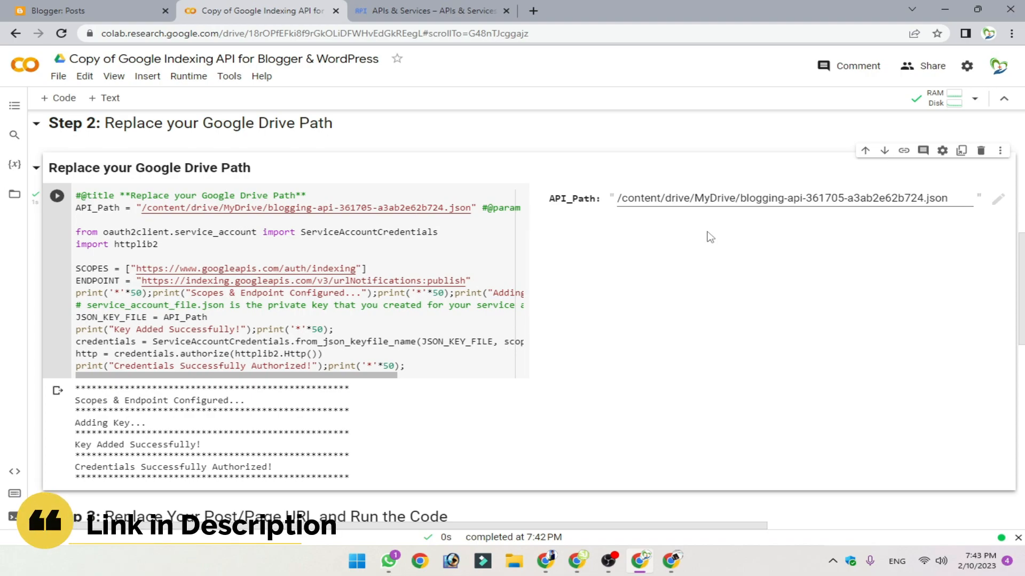
pyautogui.scroll(-4, 710, 237)
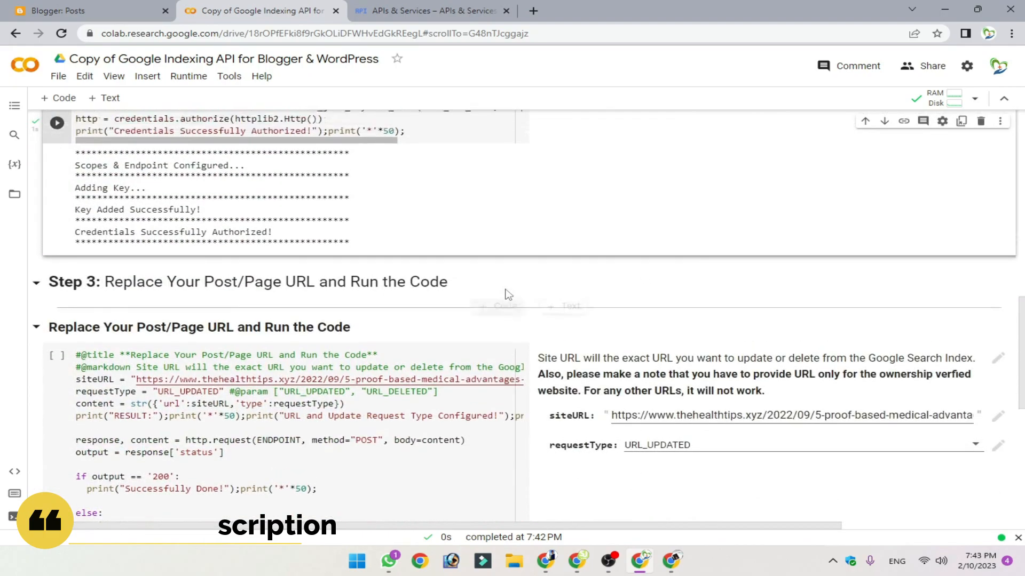
pyautogui.scroll(3, 505, 291)
pyautogui.scroll(-1, 251, 305)
pyautogui.scroll(-5, 217, 334)
pyautogui.scroll(5, 339, 336)
pyautogui.scroll(-5, 340, 336)
pyautogui.scroll(2, 213, 267)
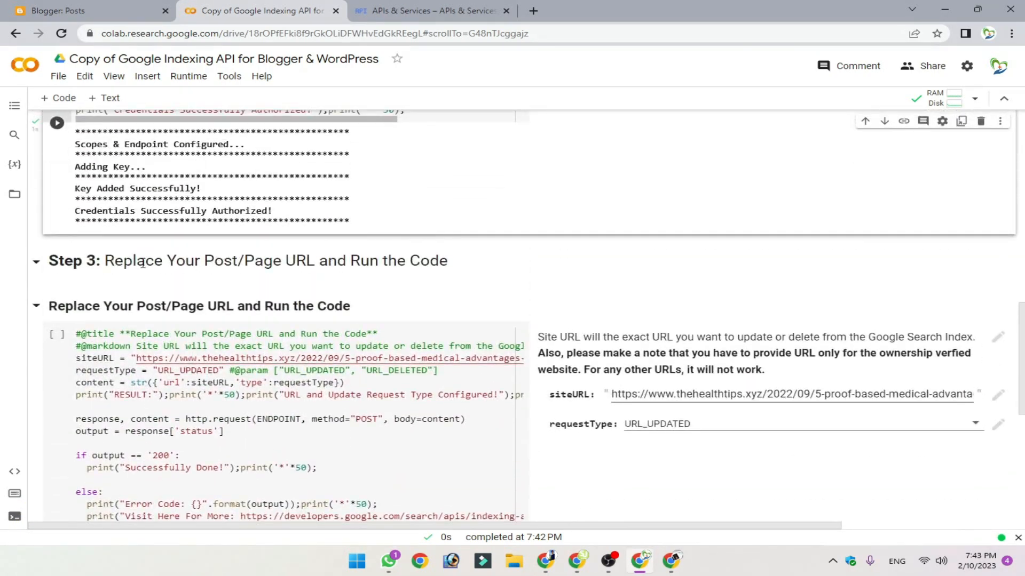
pyautogui.scroll(-1, 74, 202)
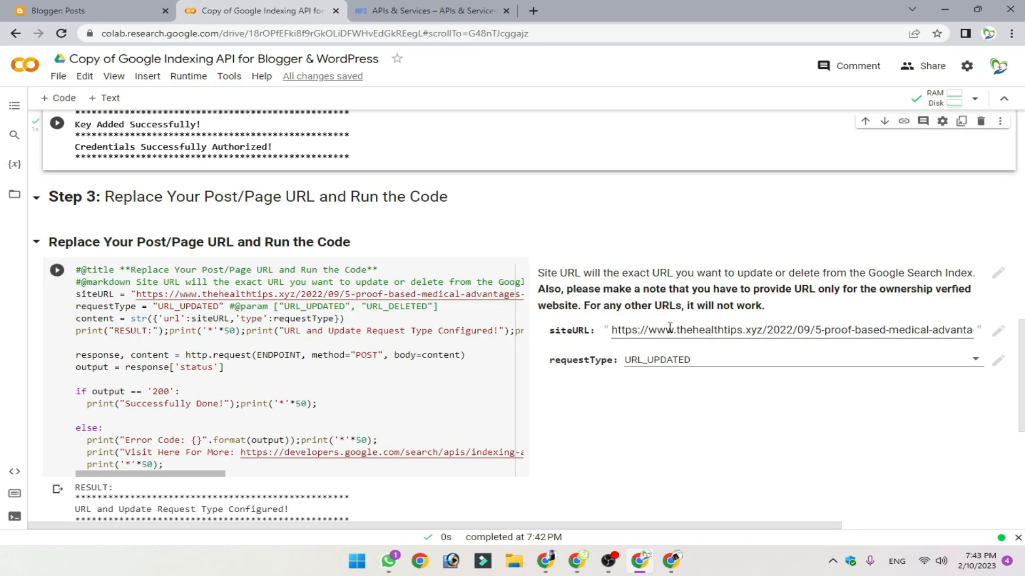
# - Clear the existing siteURL value in the Replace Your Post/Page URL and Run the Code cell
pyautogui.doubleClick(577, 335)
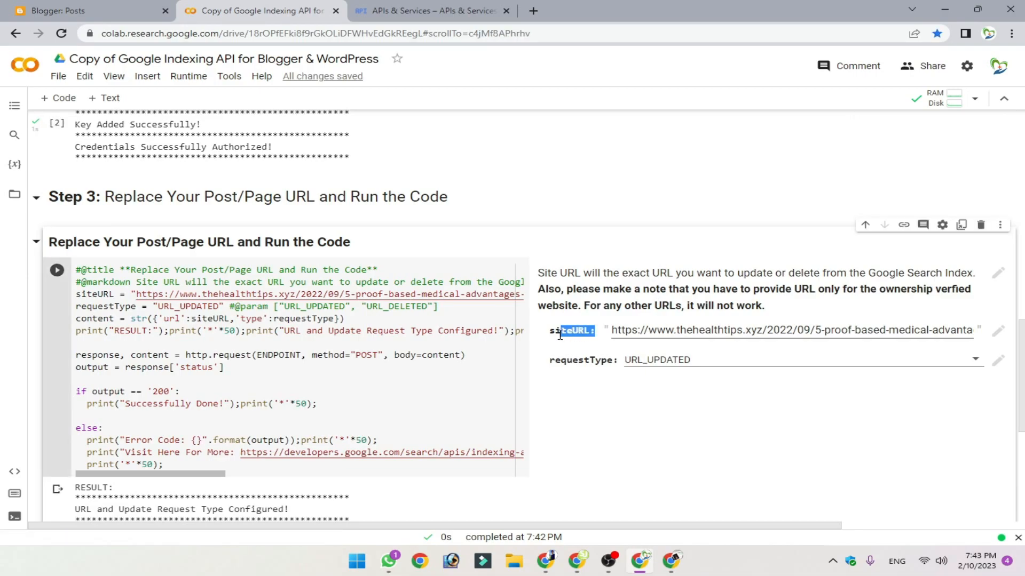
pyautogui.click(639, 329)
pyautogui.hotkey('ctrl', 'a')
pyautogui.press('BackSpace')
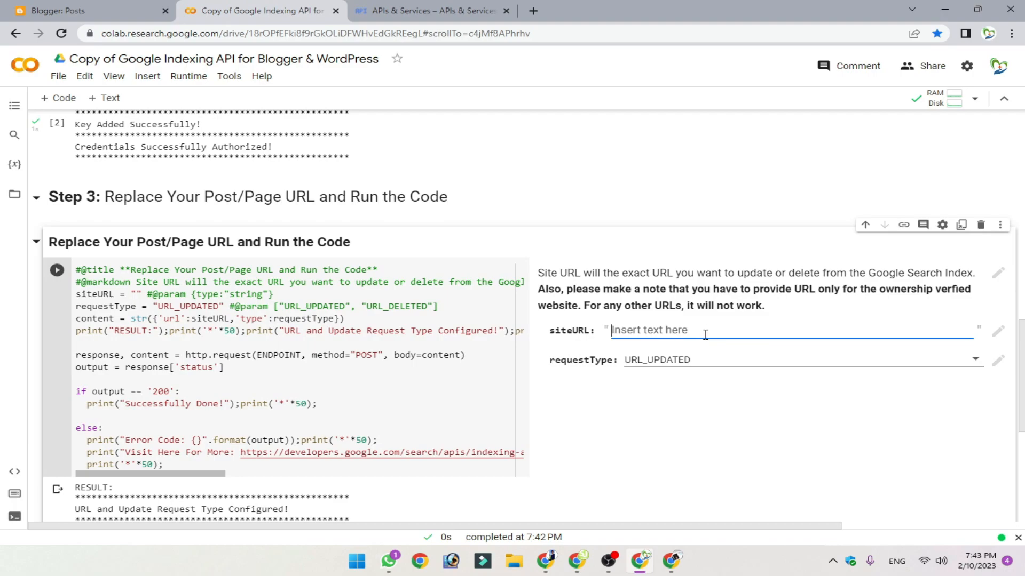
# - Copy the link of the Top 10 Healthy Foods - The Health Tips post from Blogger into siteURL and run the Step 3 cell
pyautogui.click(119, 10)
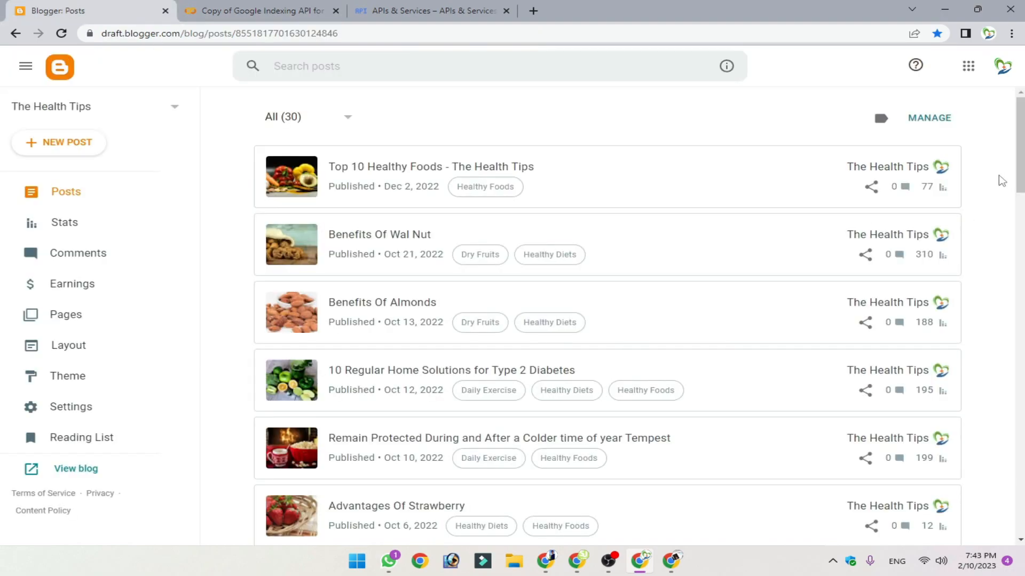
pyautogui.rightClick(916, 171)
pyautogui.click(813, 263)
pyautogui.click(254, 11)
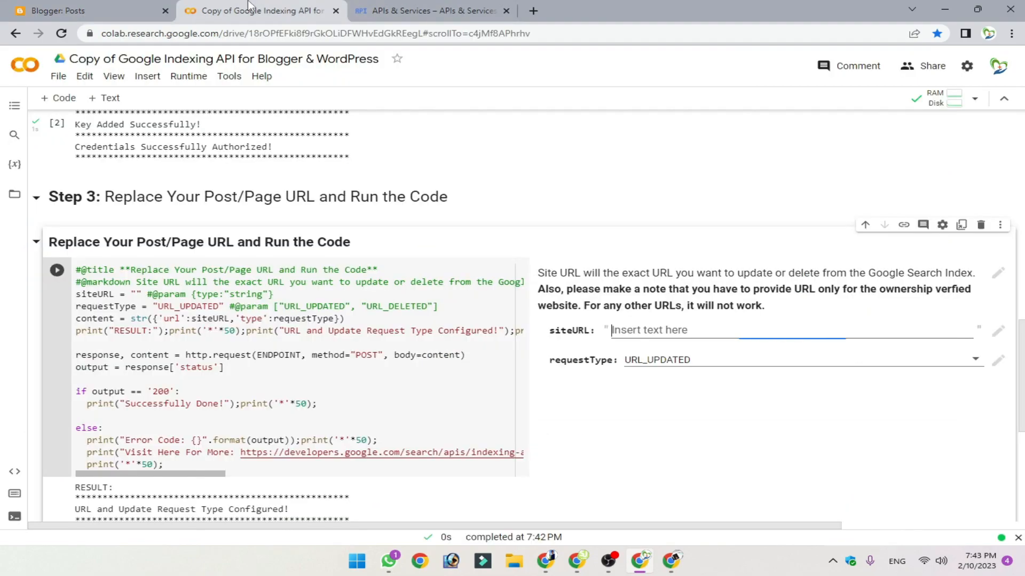
pyautogui.hotkey('ctrl', 'v')
pyautogui.hotkey('ctrl', 'Return')
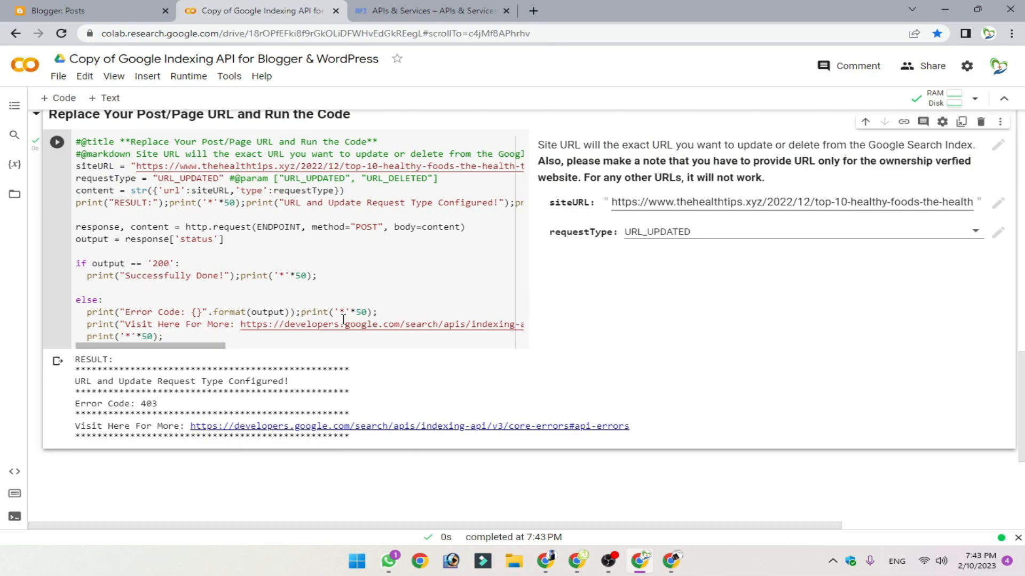
# - Check the entered siteURL, the request type and the output of the Step 3 cell
pyautogui.scroll(5, 229, 405)
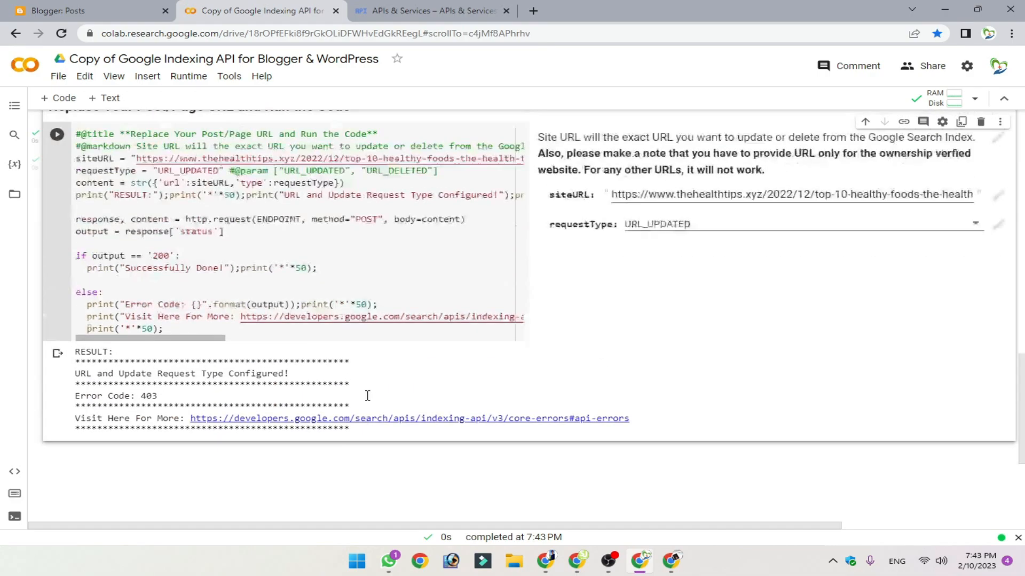
pyautogui.scroll(-2, 570, 386)
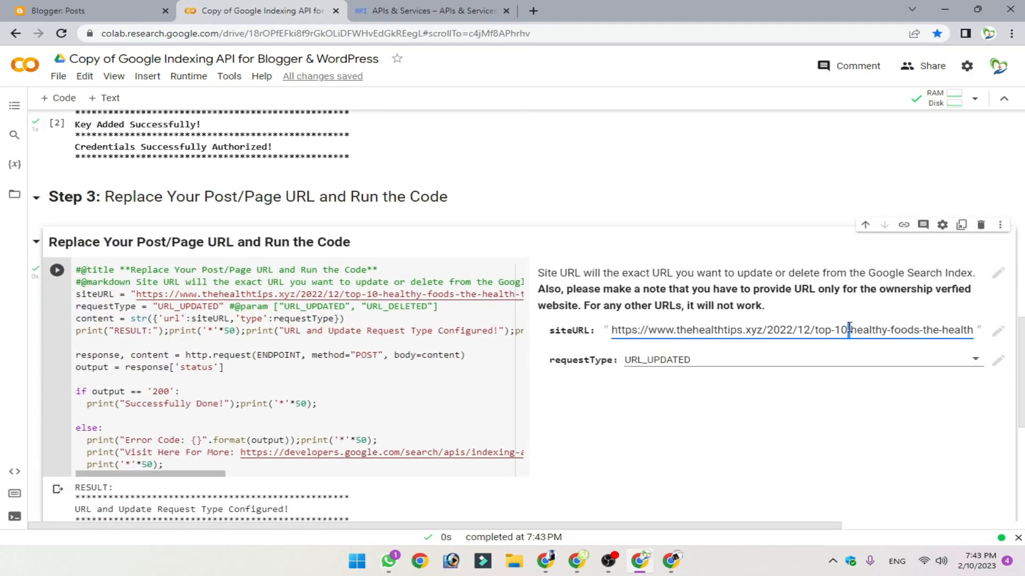
pyautogui.scroll(-3, 779, 373)
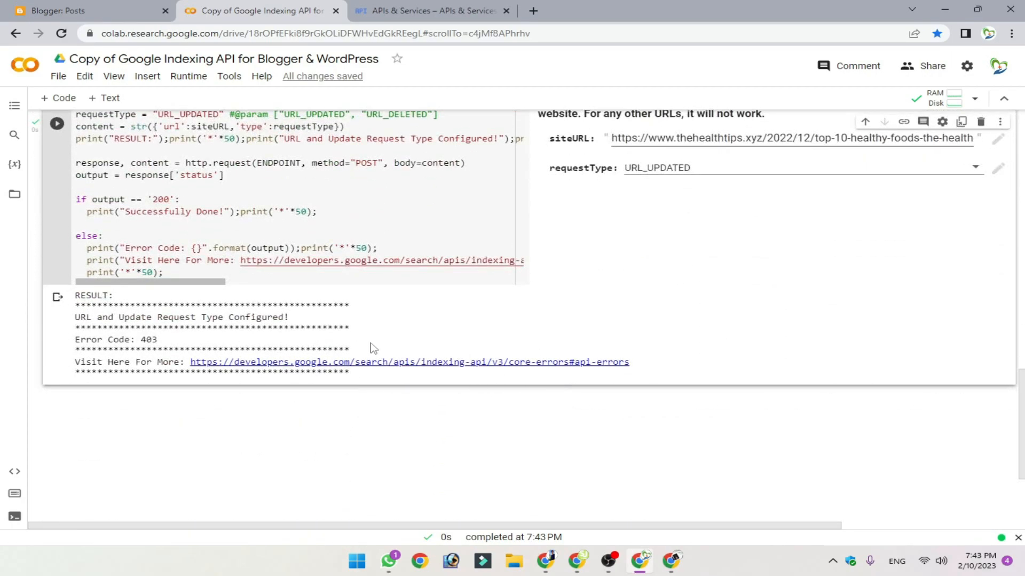
# - Reload the Colab notebook and minimize the browser window
pyautogui.press('F5')
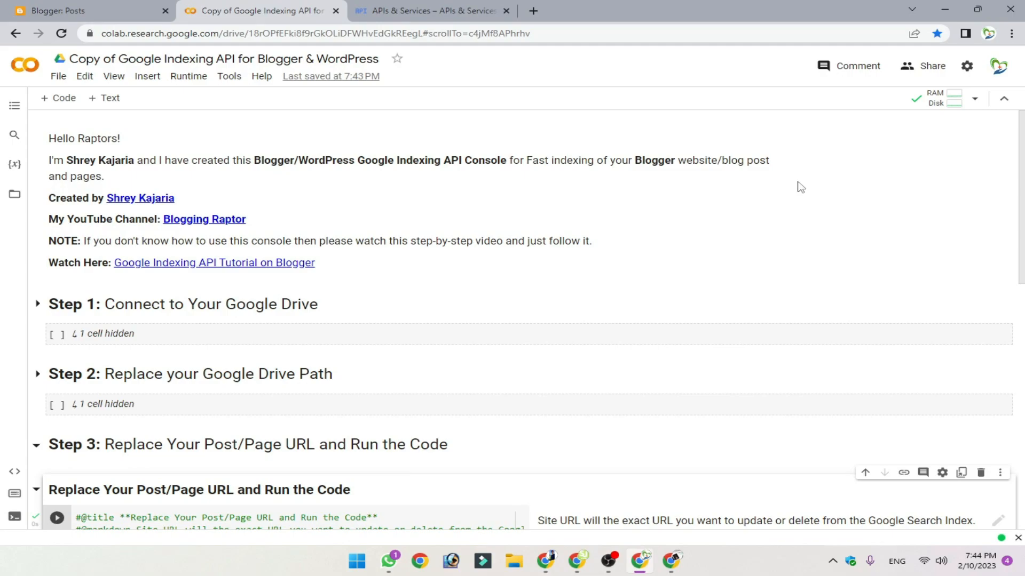
pyautogui.click(944, 8)
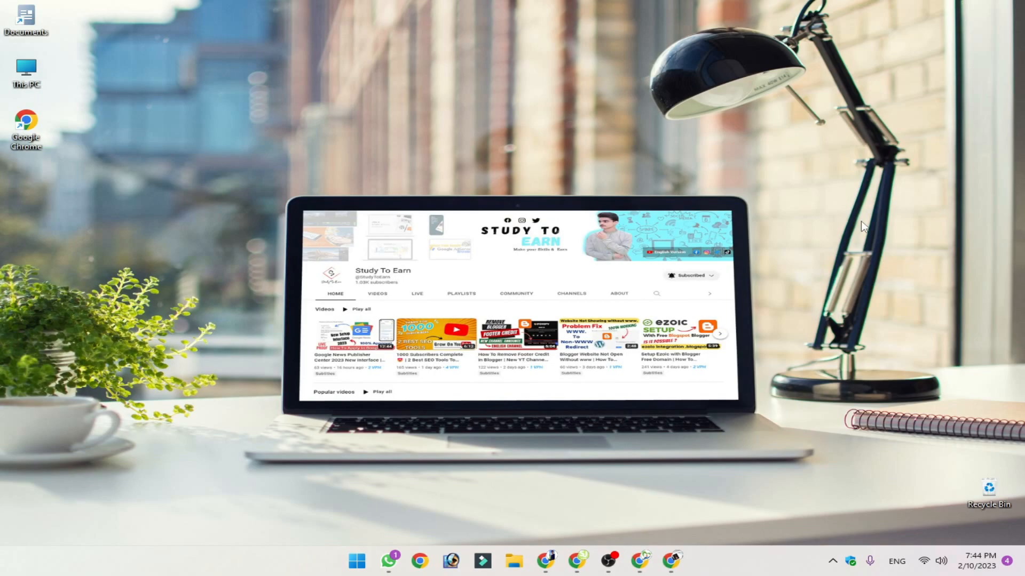